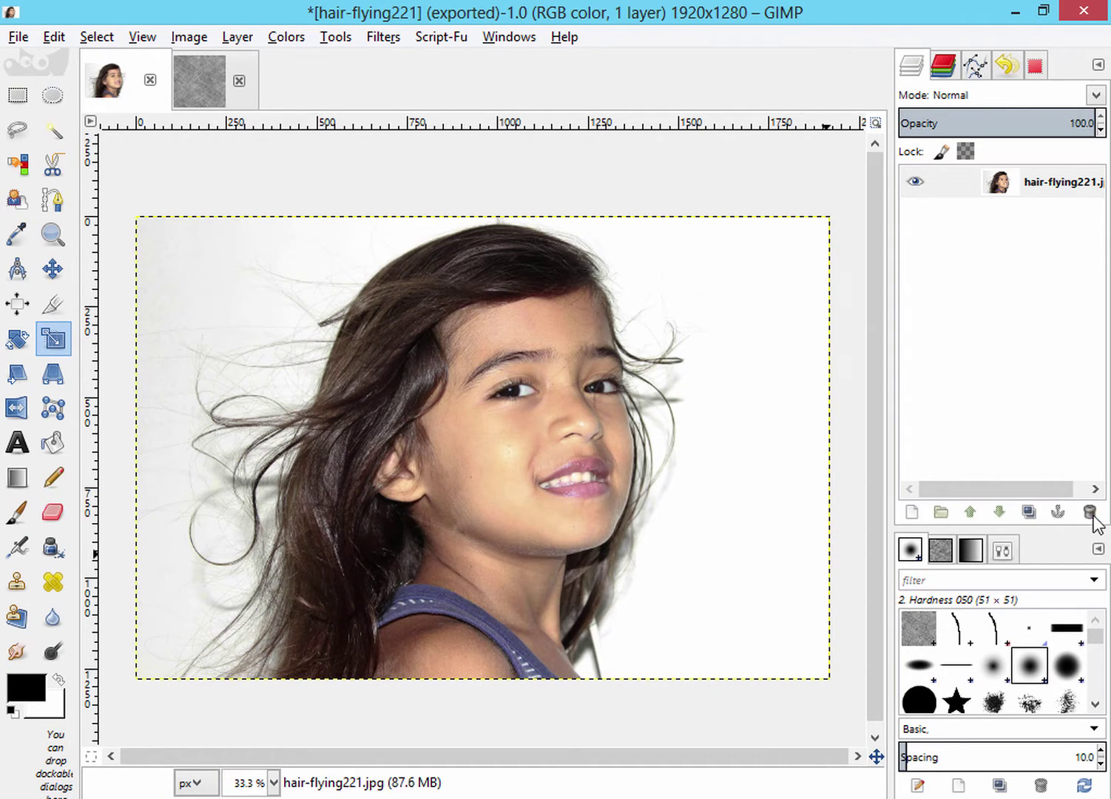
Duplicate the photo layer into three copies and select the top copy.
{"action": "left_click", "coordinate": [1030, 513]}
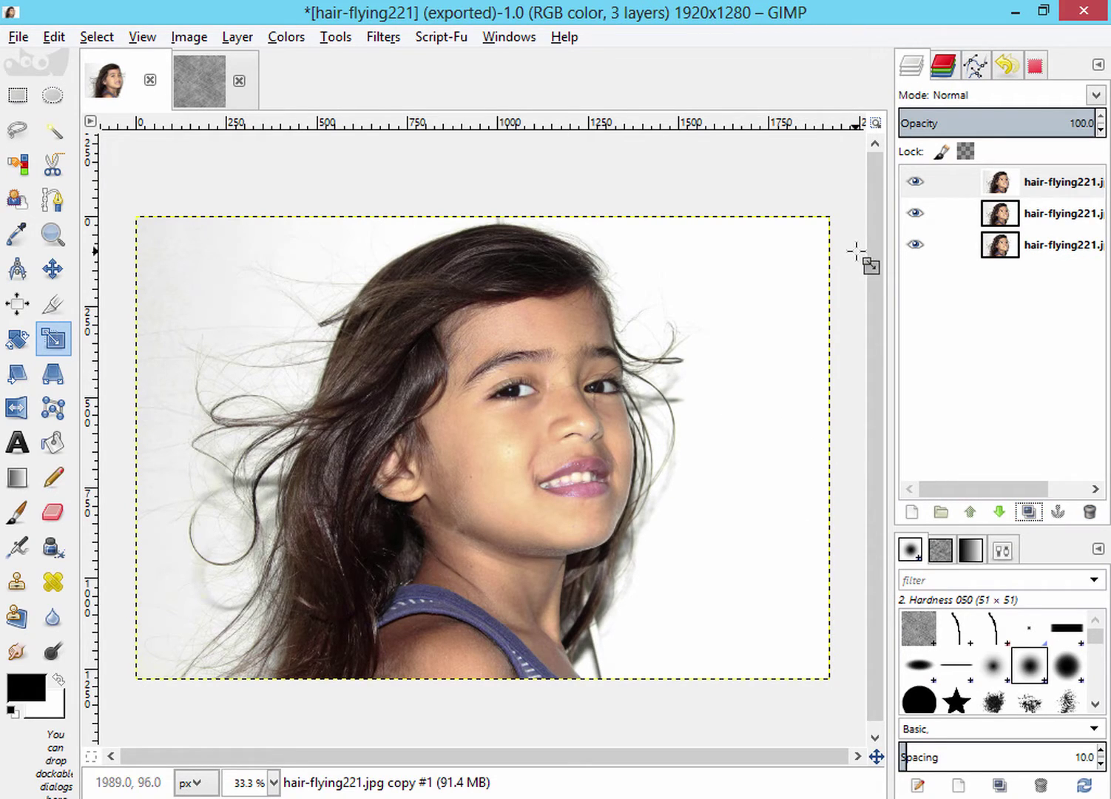
{"action": "left_click", "coordinate": [1022, 184]}
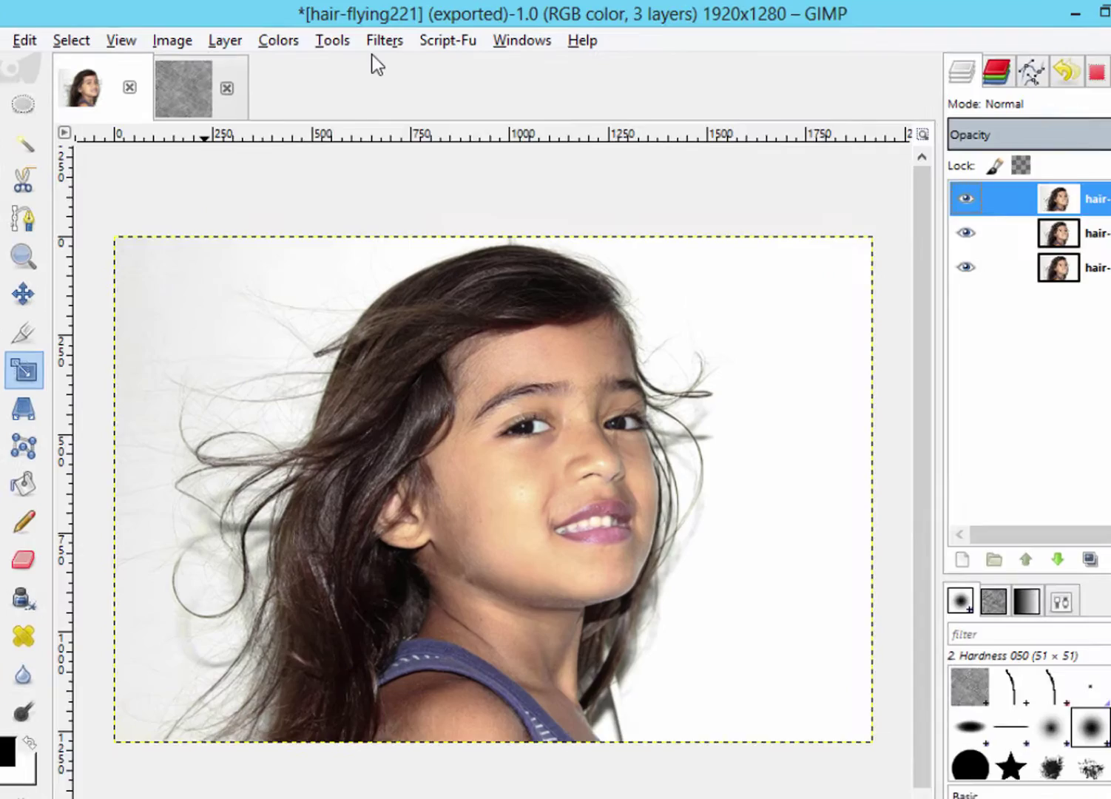
Blur the top layer with Gaussian Blur at radius 20 horizontally and vertically.
{"action": "left_click", "coordinate": [382, 42]}
{"action": "mouse_move", "coordinate": [421, 238]}
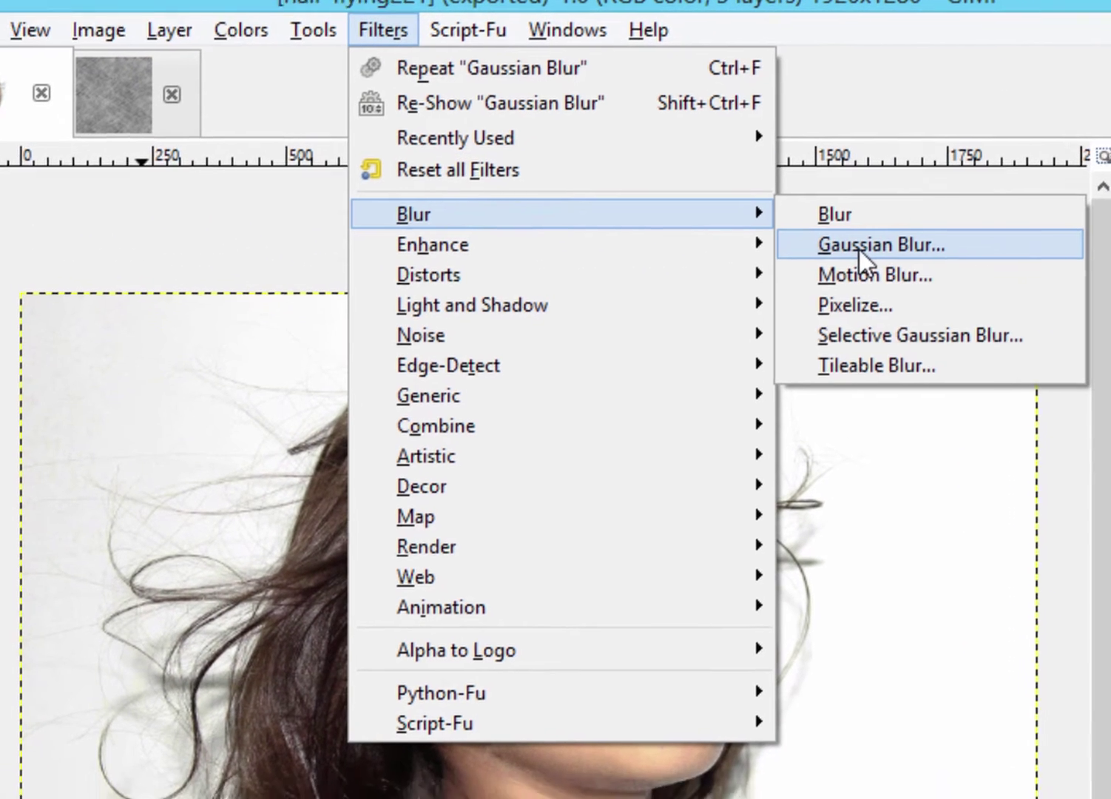
{"action": "left_click", "coordinate": [859, 268]}
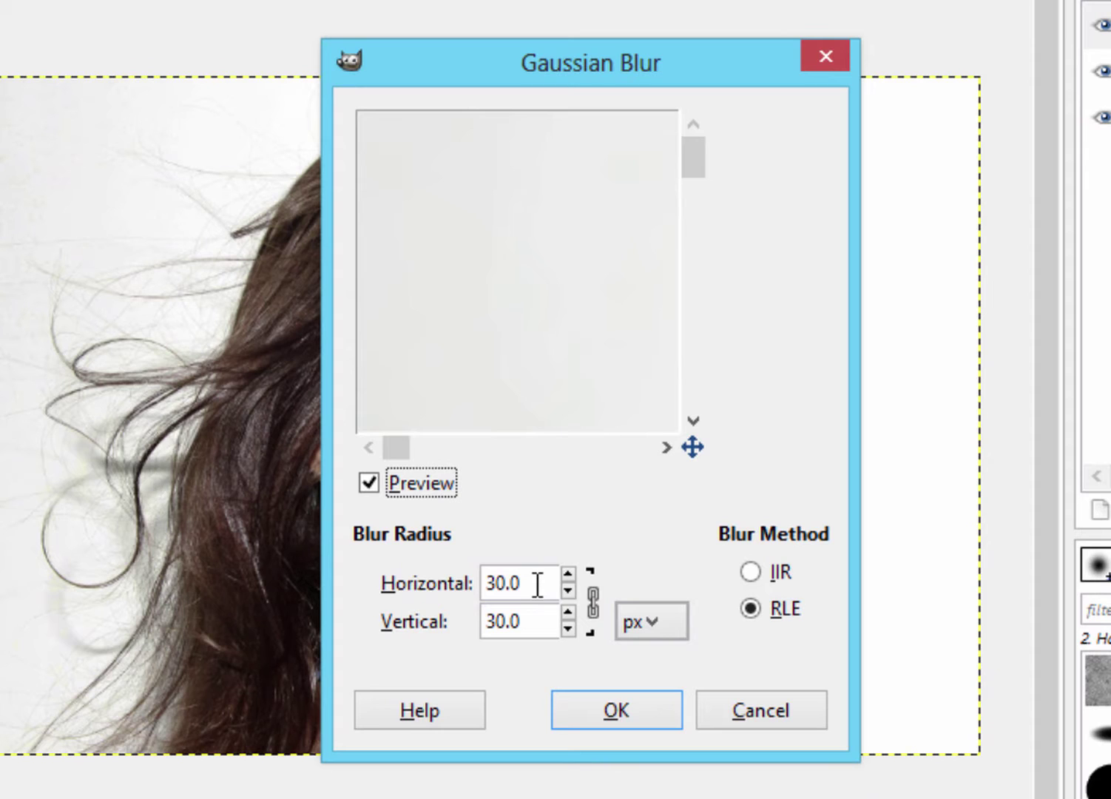
{"action": "left_click", "coordinate": [538, 585]}
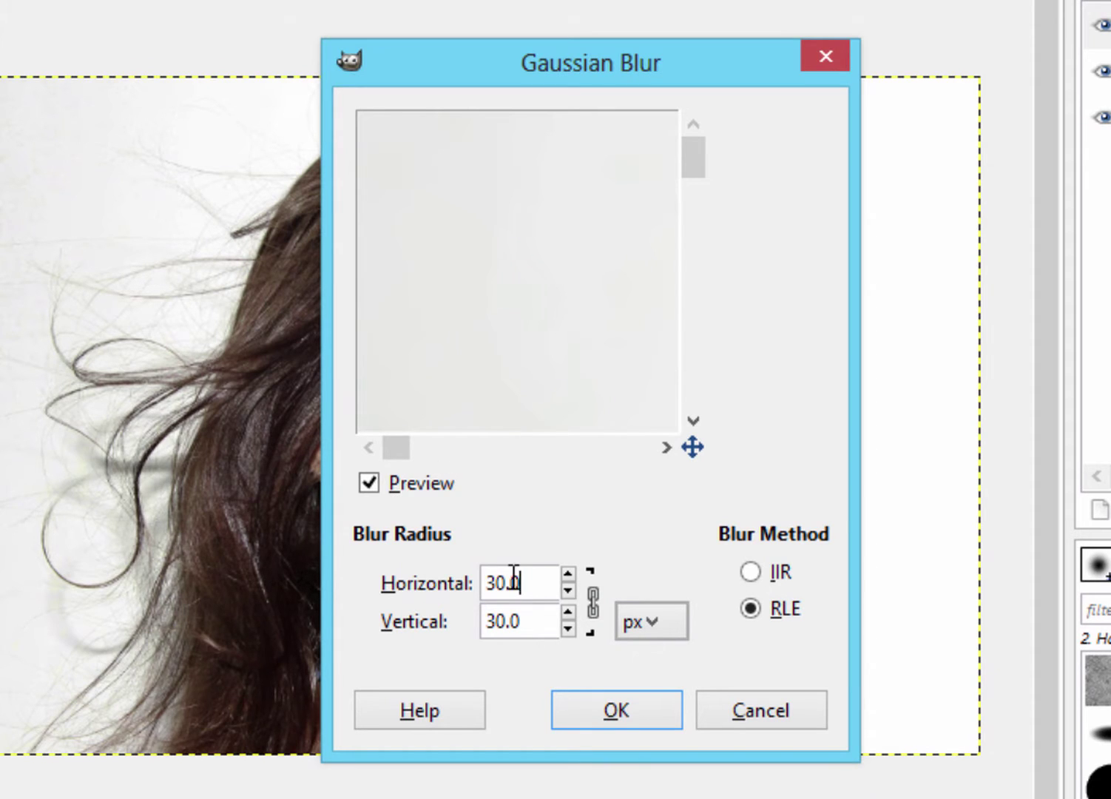
{"action": "left_click_drag", "start_coordinate": [514, 576], "coordinate": [459, 564]}
{"action": "type", "text": "20"}
{"action": "left_click", "coordinate": [550, 620]}
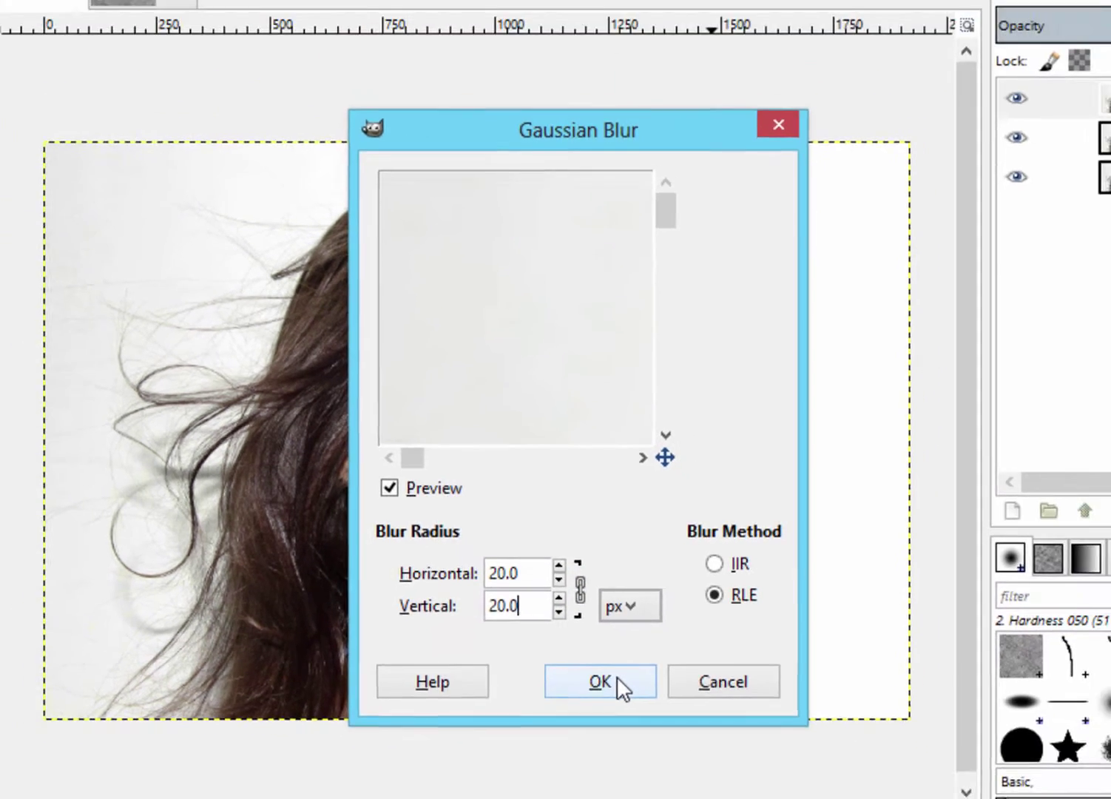
{"action": "left_click", "coordinate": [618, 683]}
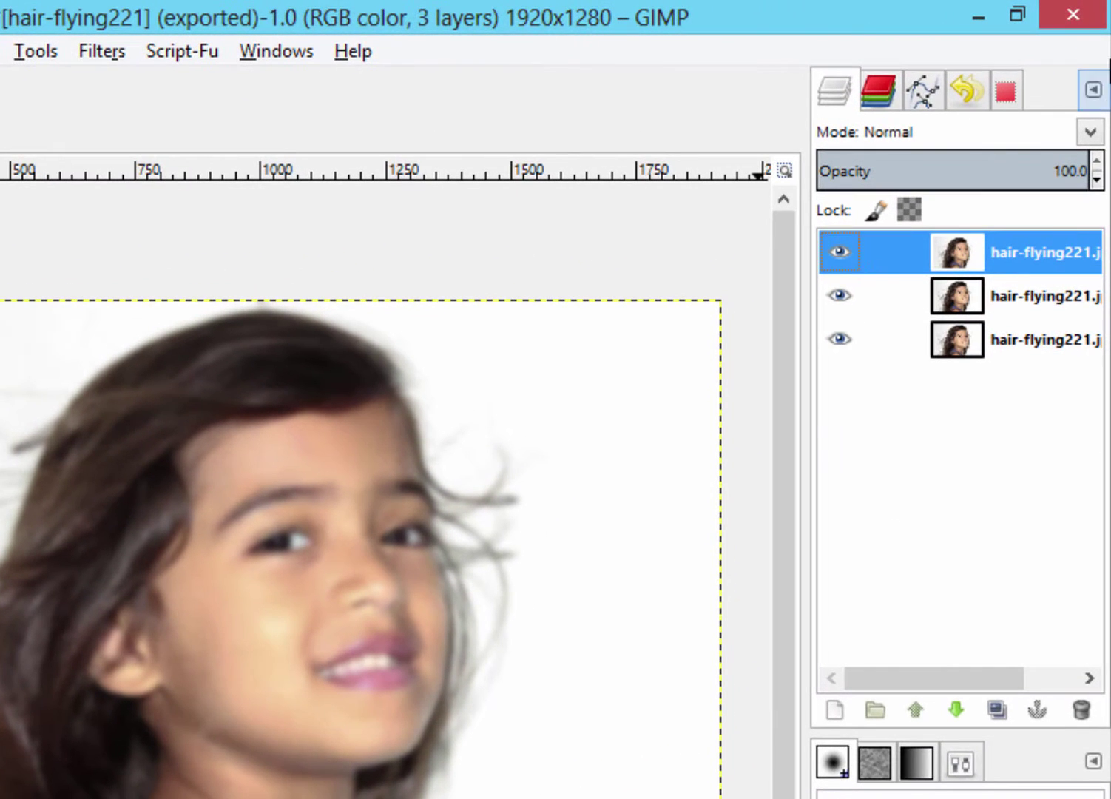
Set the blurred top layer's blend mode to Grain extract.
{"action": "left_click", "coordinate": [1089, 132]}
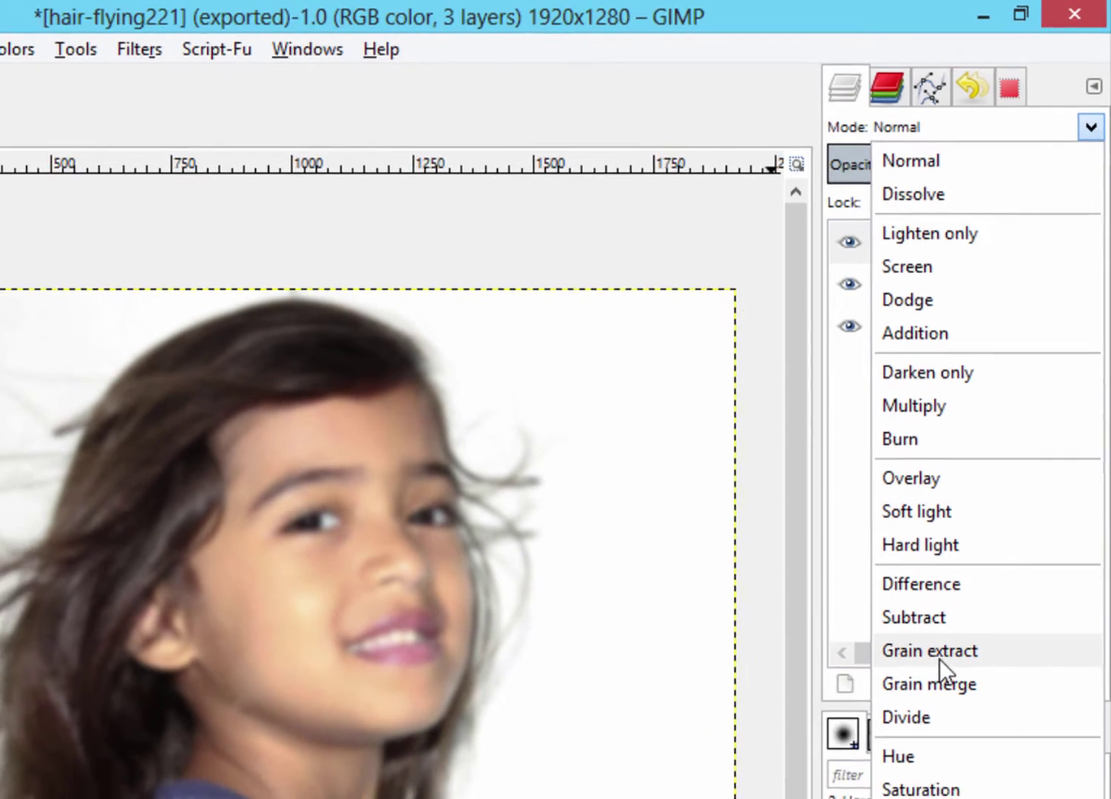
{"action": "left_click", "coordinate": [942, 675]}
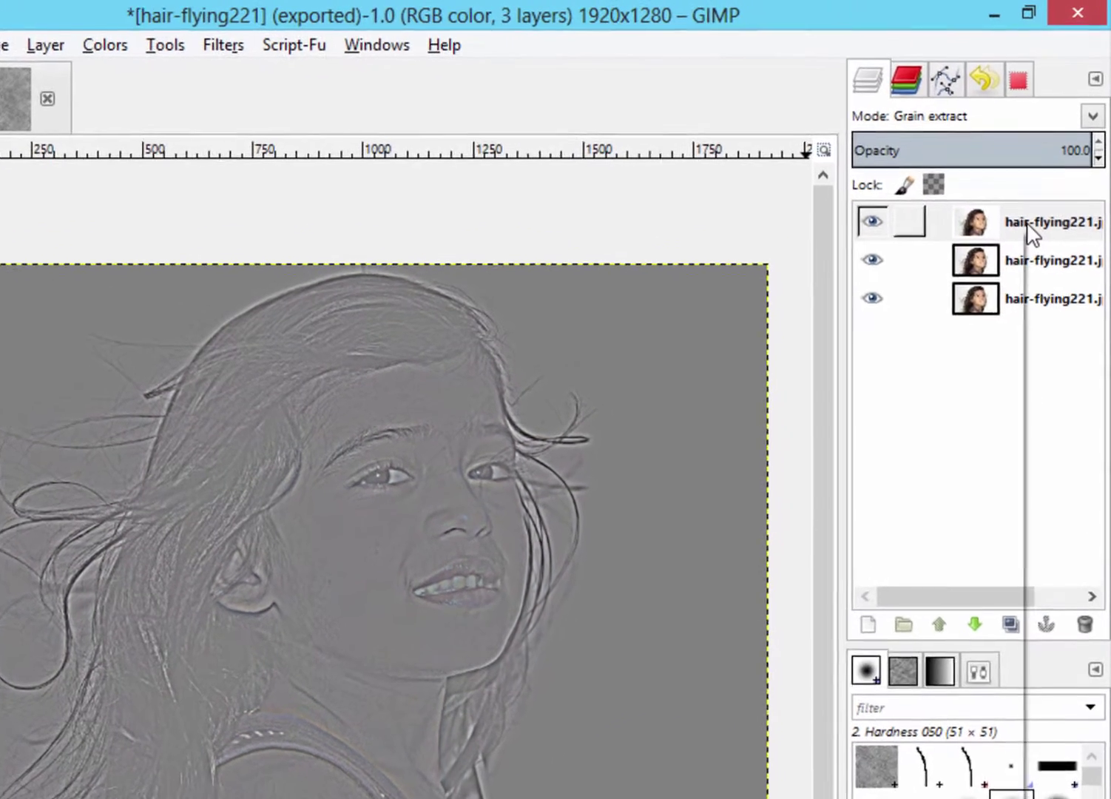
Merge the grey Grain extract layer down into the copy below.
{"action": "right_click", "coordinate": [1042, 184]}
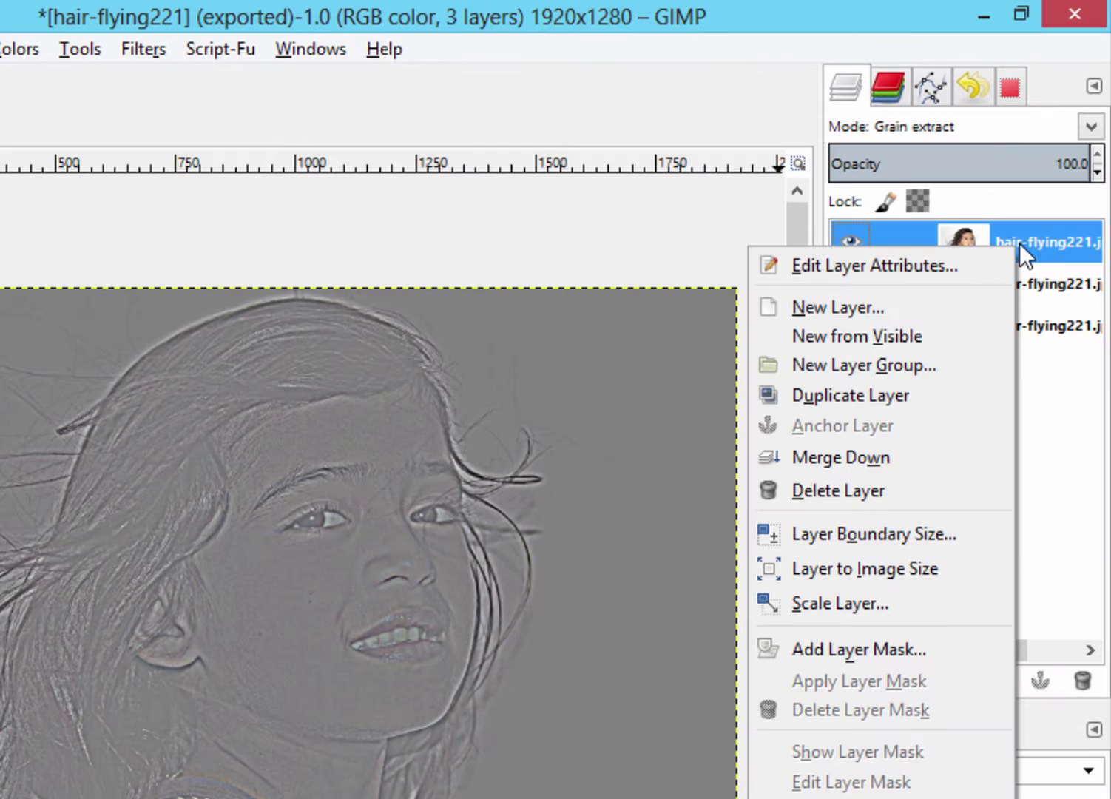
{"action": "left_click", "coordinate": [922, 445]}
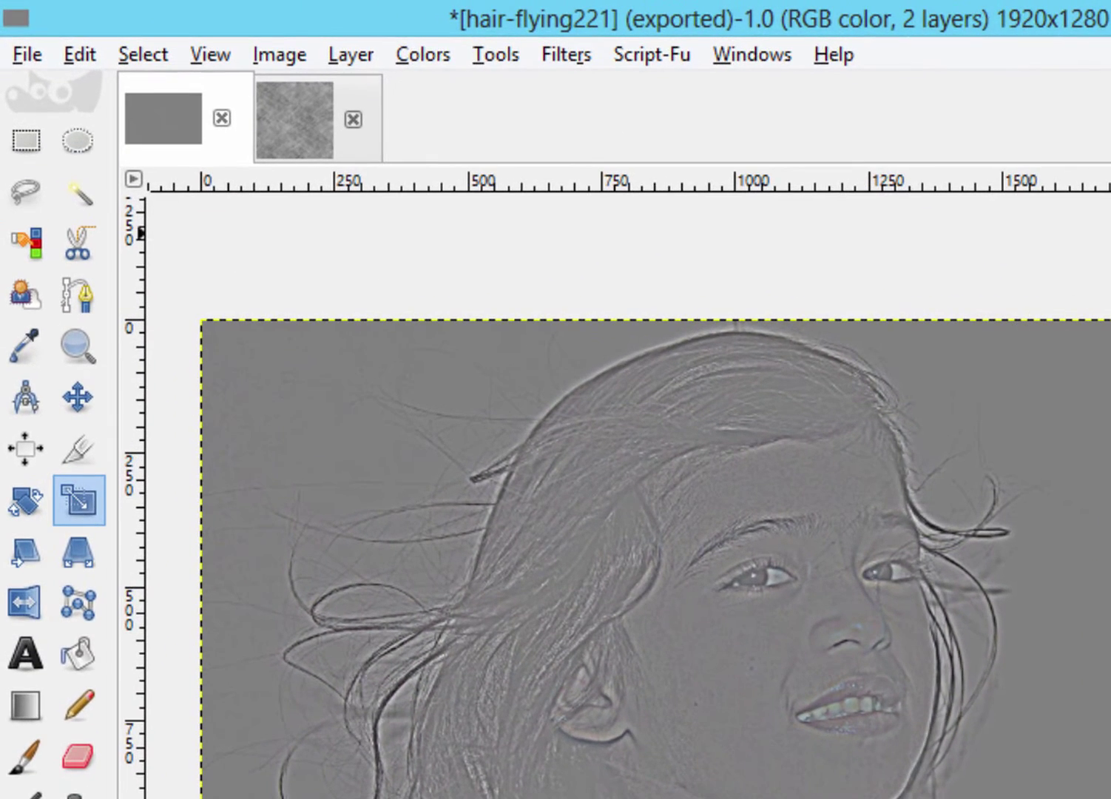
Desaturate the merged layer with the Lightness setting.
{"action": "left_click", "coordinate": [425, 54]}
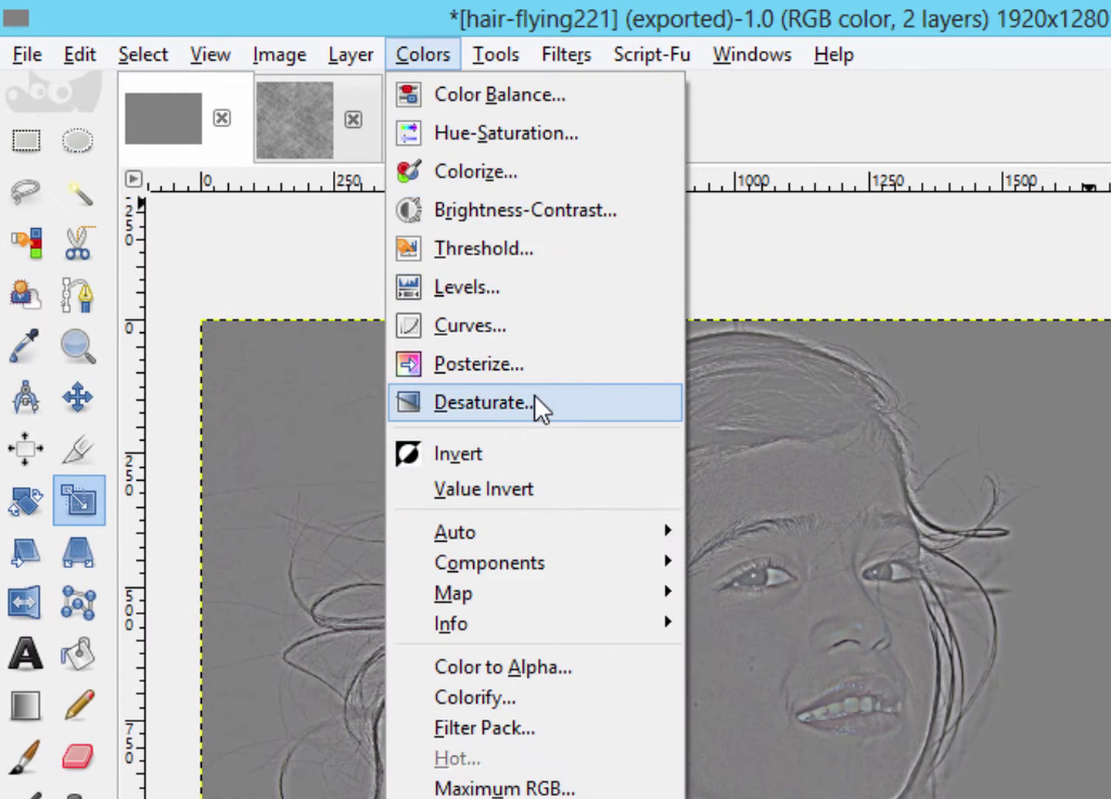
{"action": "left_click", "coordinate": [533, 400]}
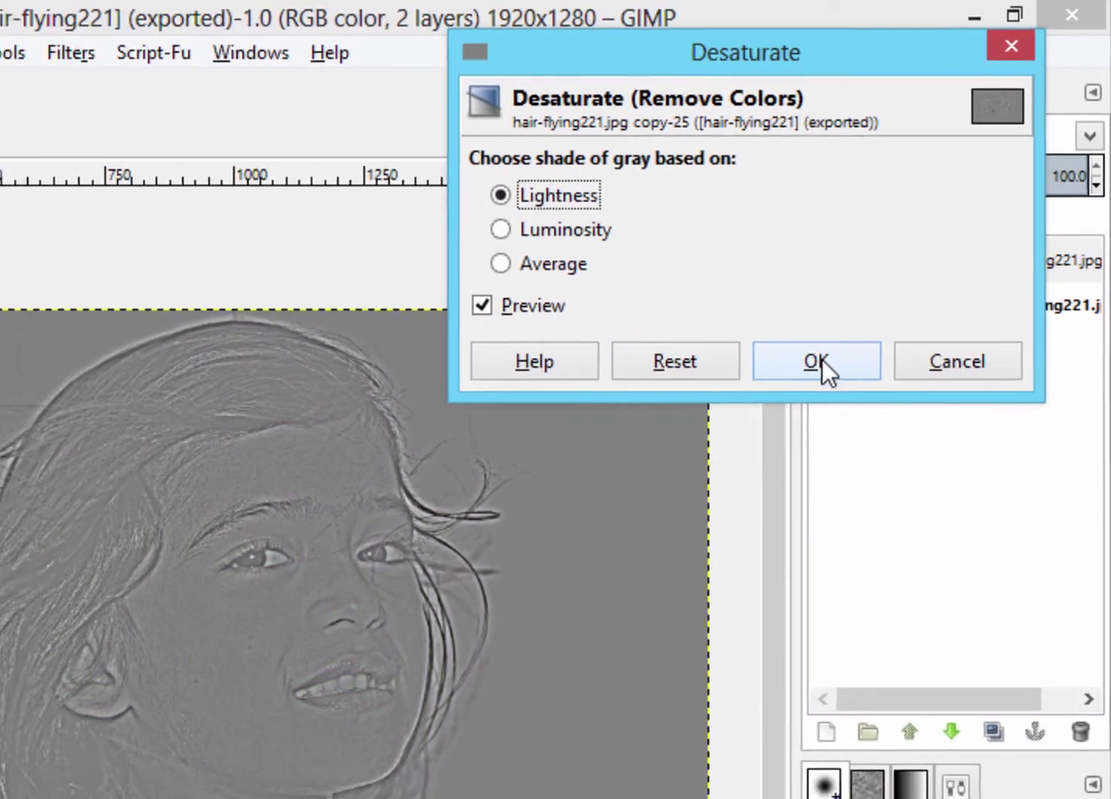
{"action": "left_click", "coordinate": [1064, 367]}
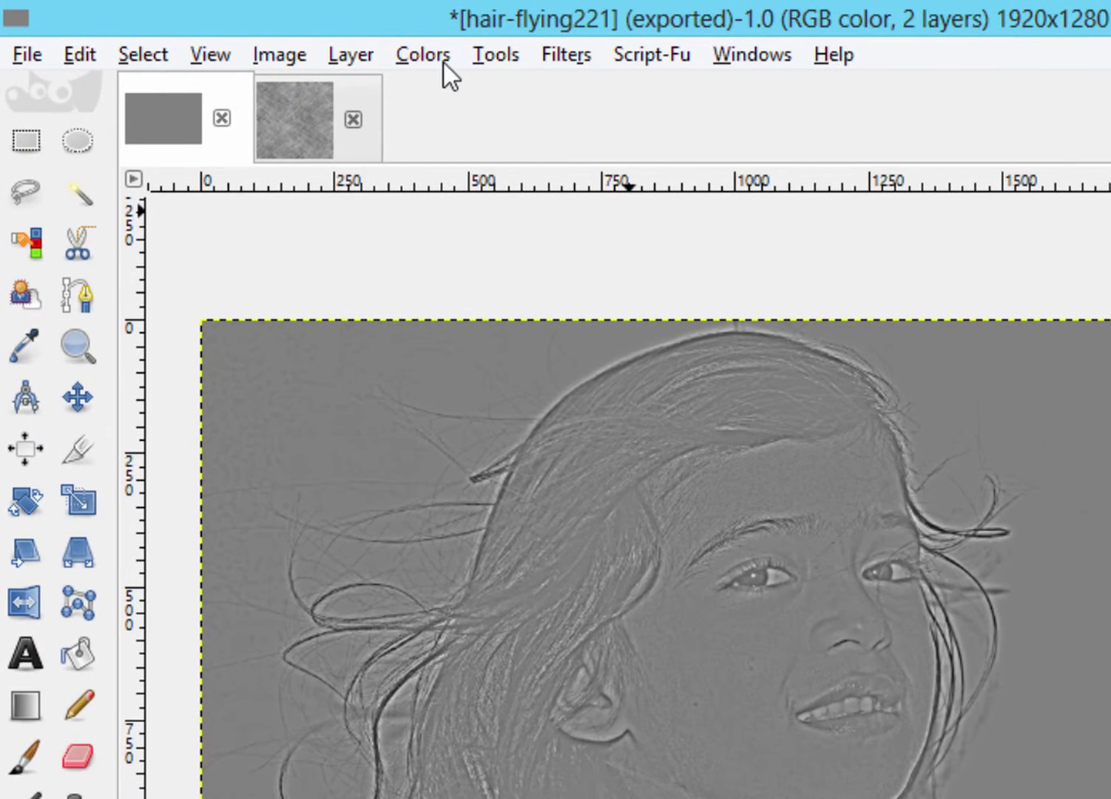
Apply a steep S-curve to the grey layer, then set its mode to Grain merge.
{"action": "left_click", "coordinate": [444, 63]}
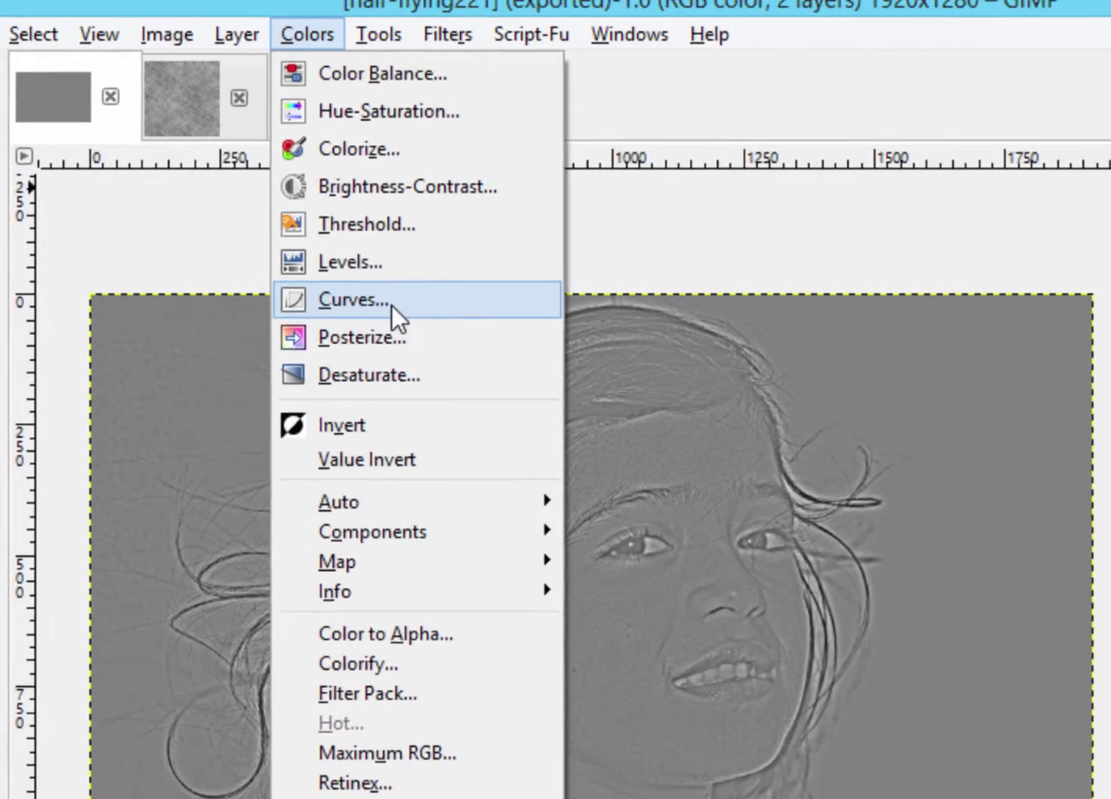
{"action": "left_click", "coordinate": [392, 305]}
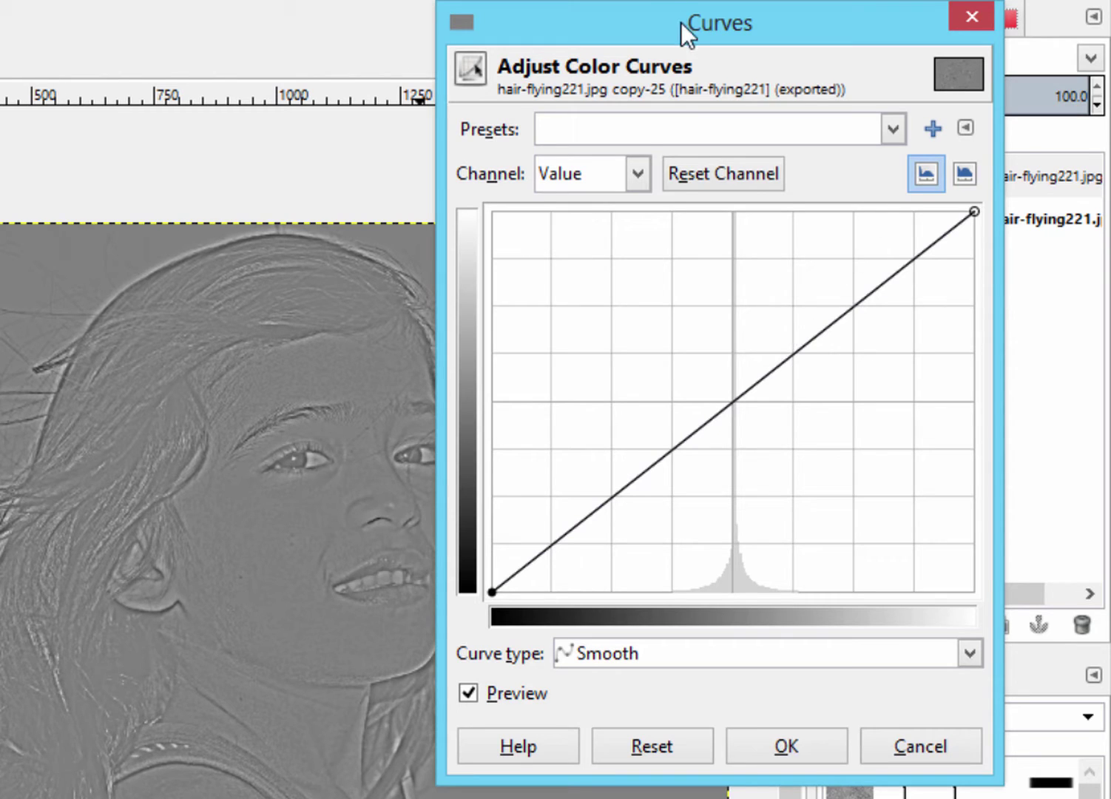
{"action": "left_click_drag", "start_coordinate": [682, 23], "coordinate": [527, 58]}
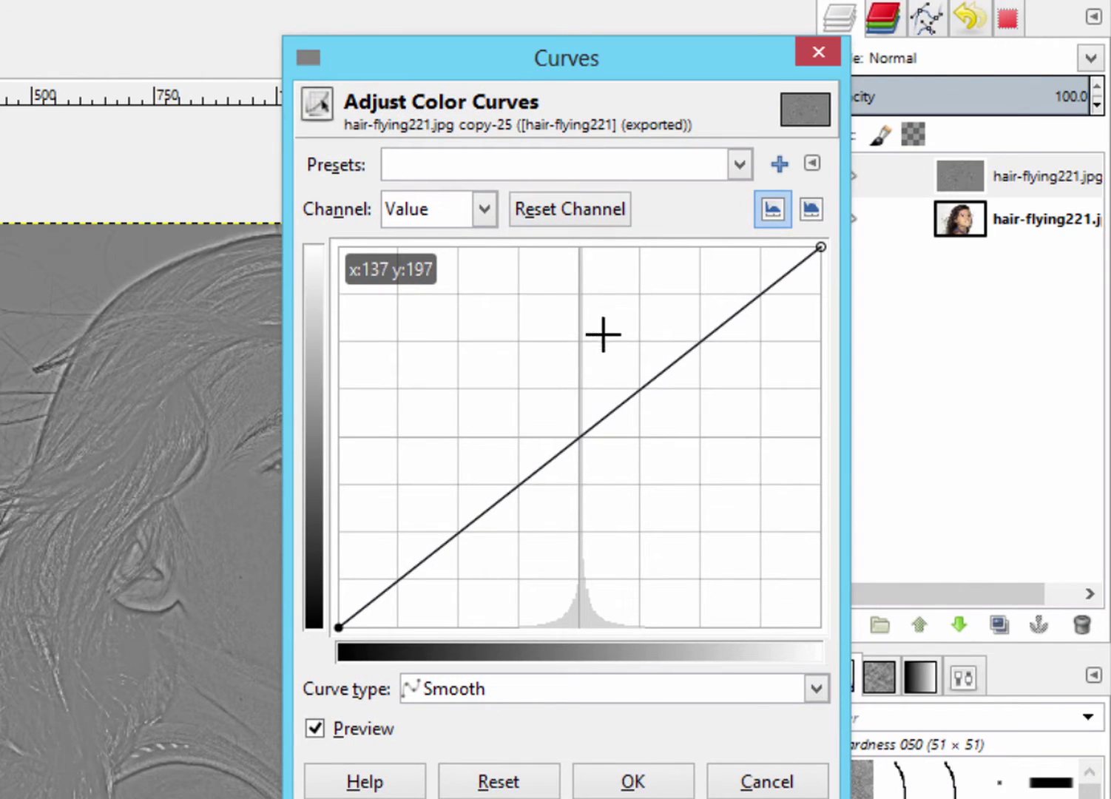
{"action": "left_click", "coordinate": [640, 390]}
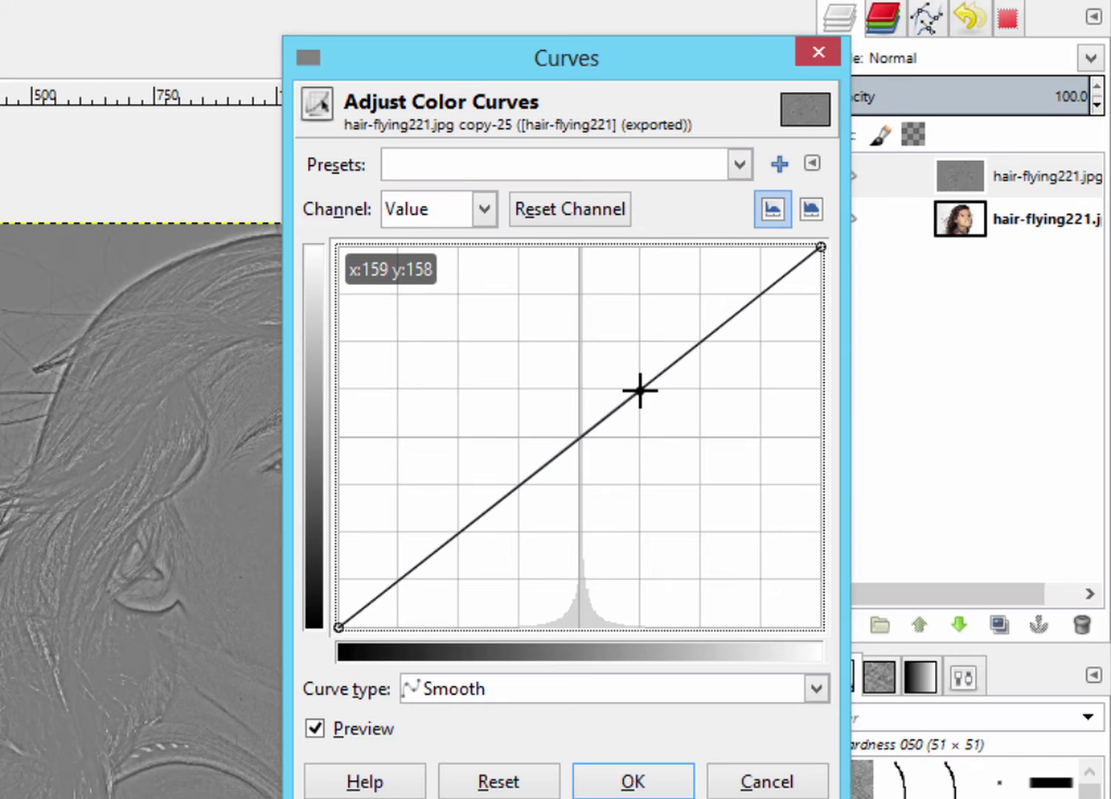
{"action": "left_click_drag", "start_coordinate": [640, 390], "coordinate": [587, 259]}
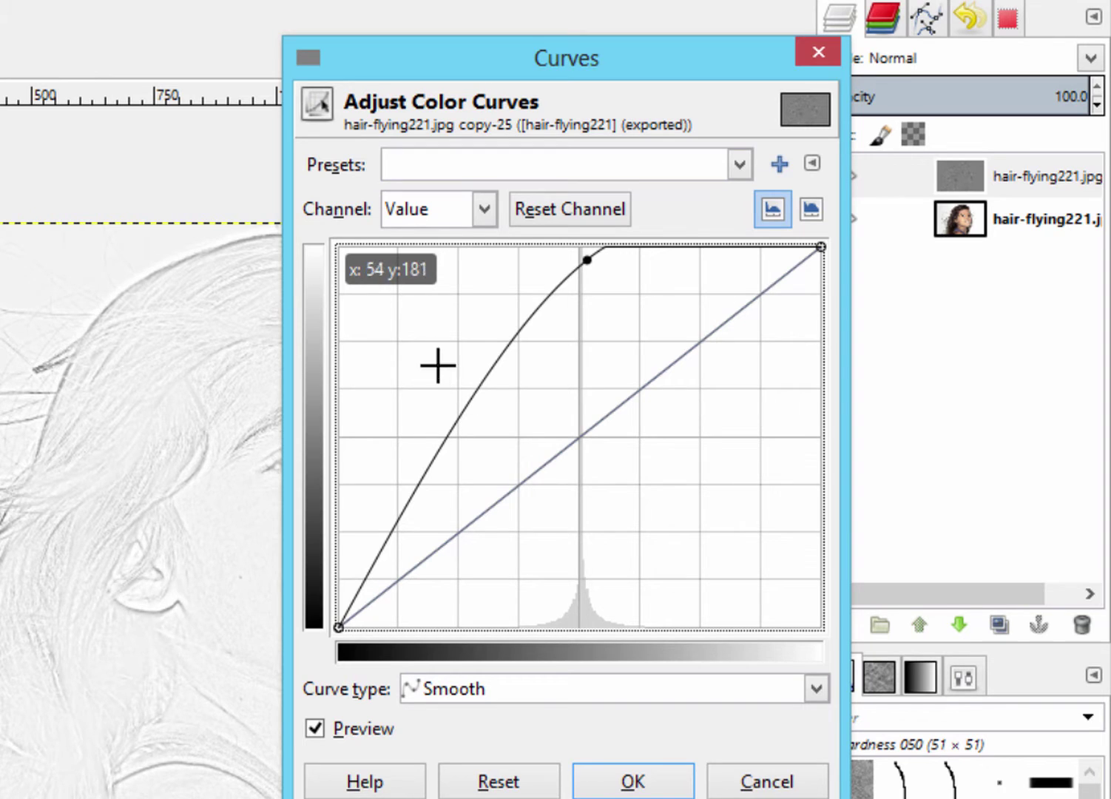
{"action": "left_click_drag", "start_coordinate": [439, 443], "coordinate": [533, 550]}
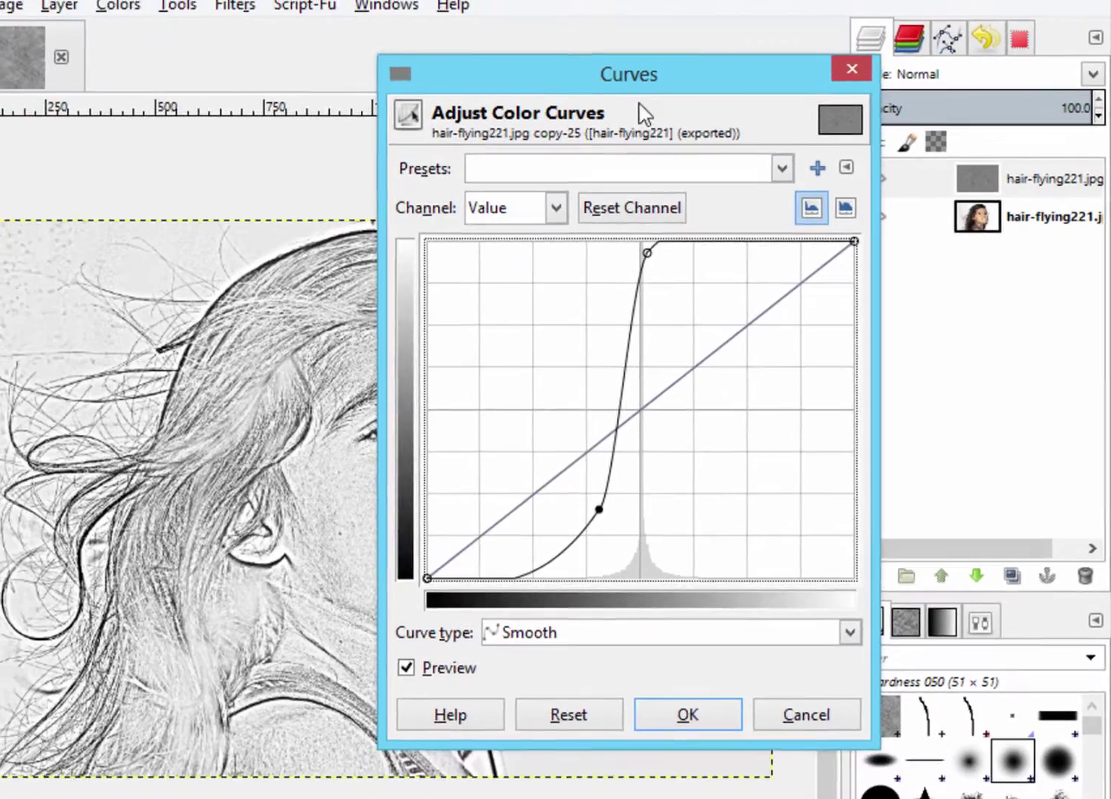
{"action": "left_click_drag", "start_coordinate": [705, 87], "coordinate": [894, 62]}
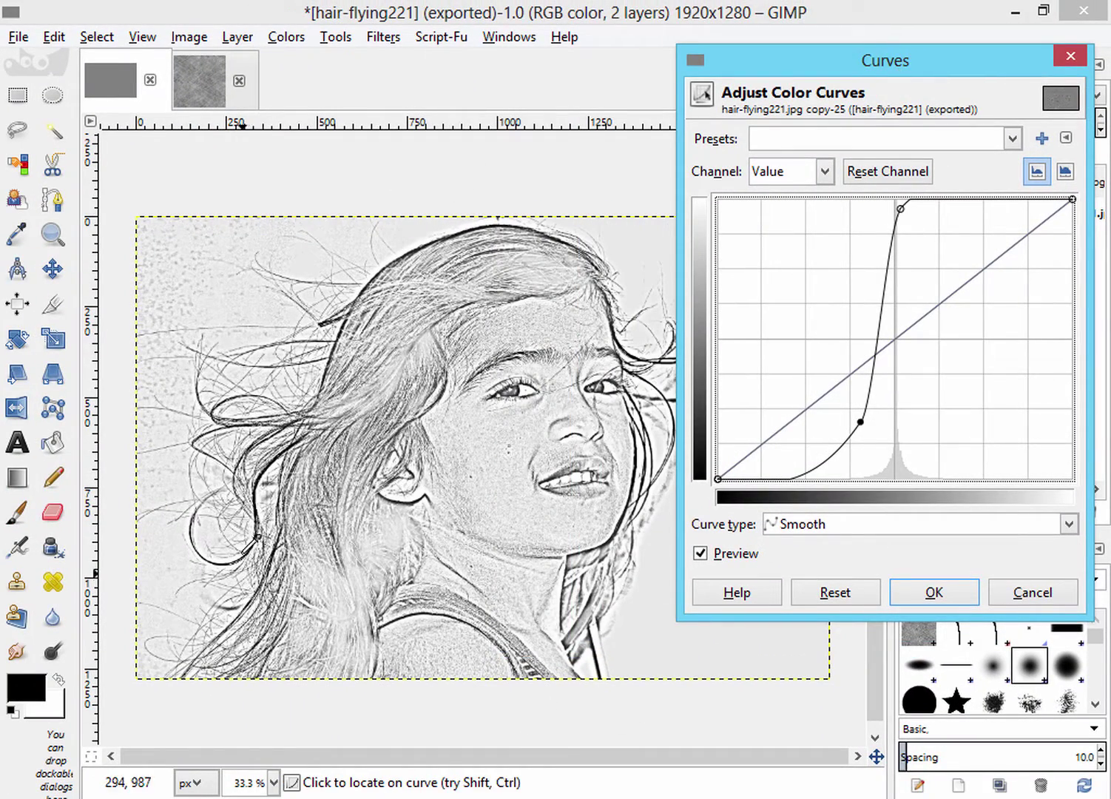
{"action": "left_click", "coordinate": [947, 593]}
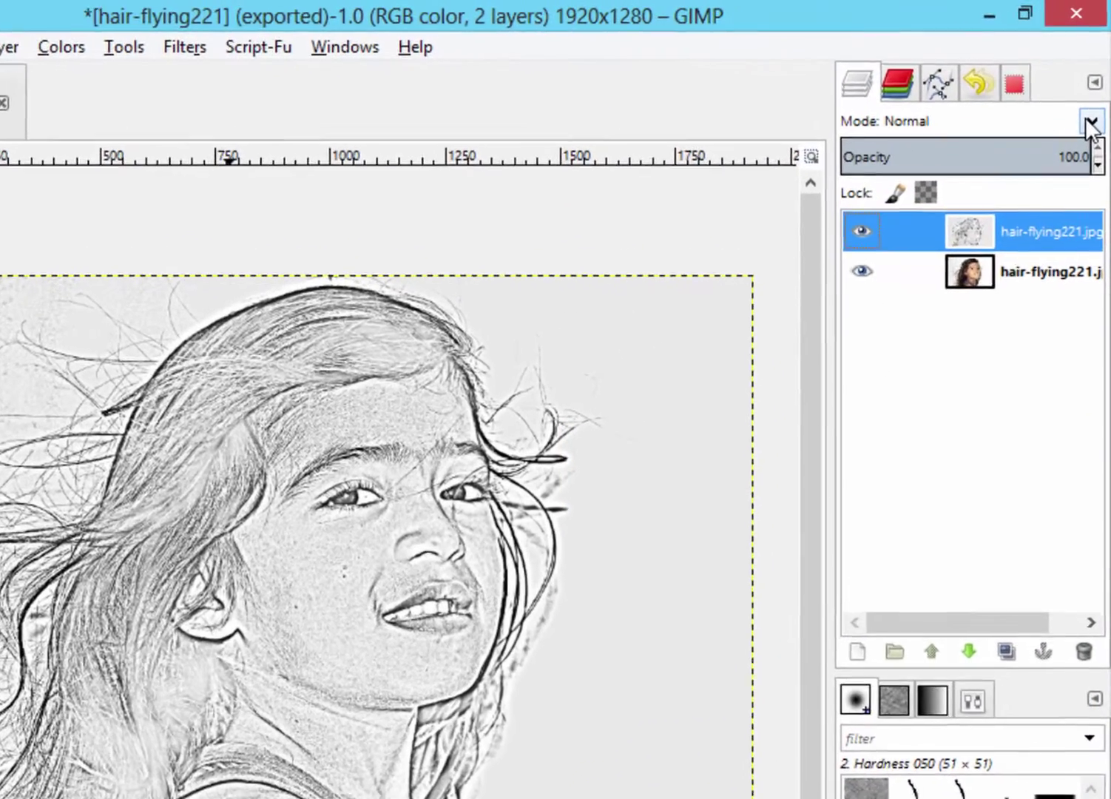
{"action": "left_click", "coordinate": [1096, 97]}
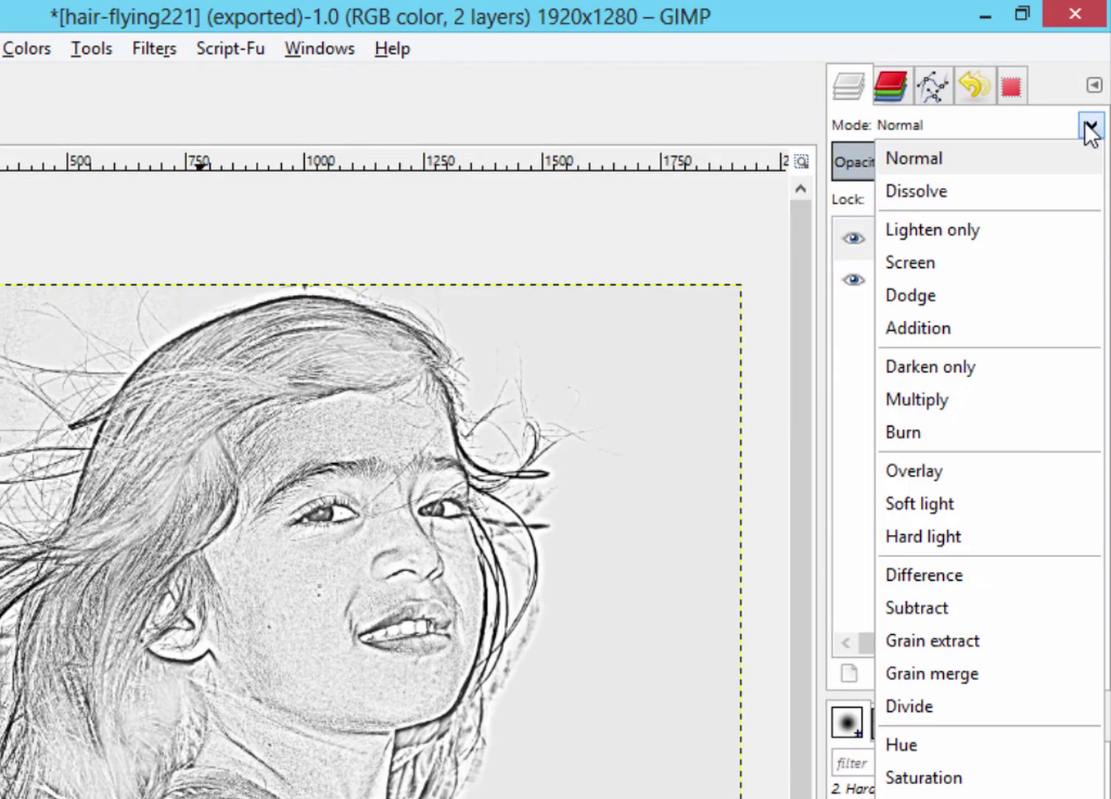
{"action": "left_click", "coordinate": [947, 676]}
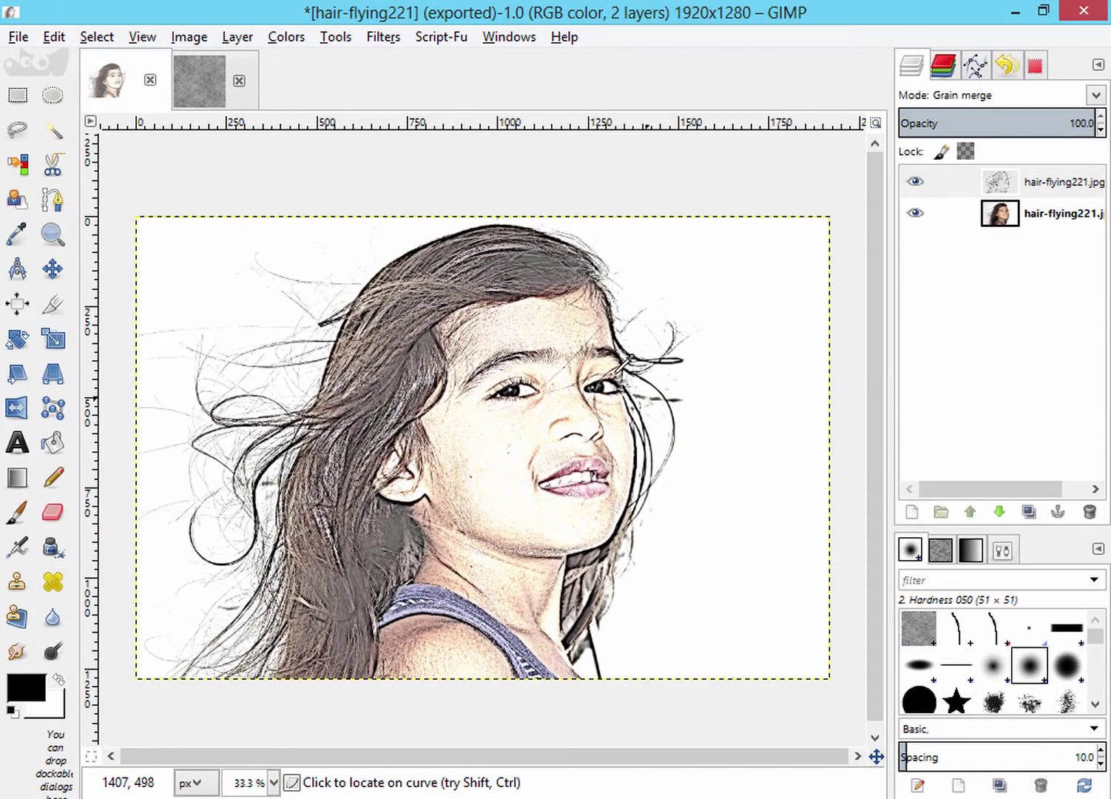
Add a new layer with Transparency fill on top of the stack.
{"action": "left_click", "coordinate": [913, 514]}
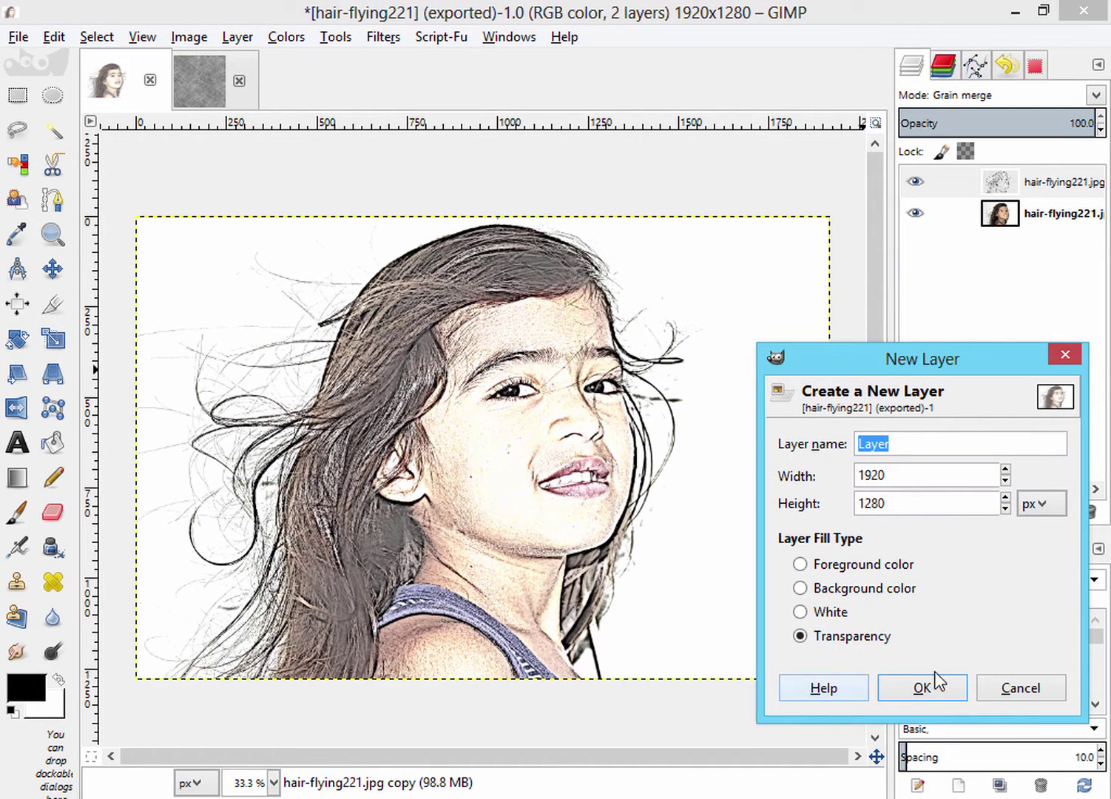
{"action": "left_click", "coordinate": [947, 692]}
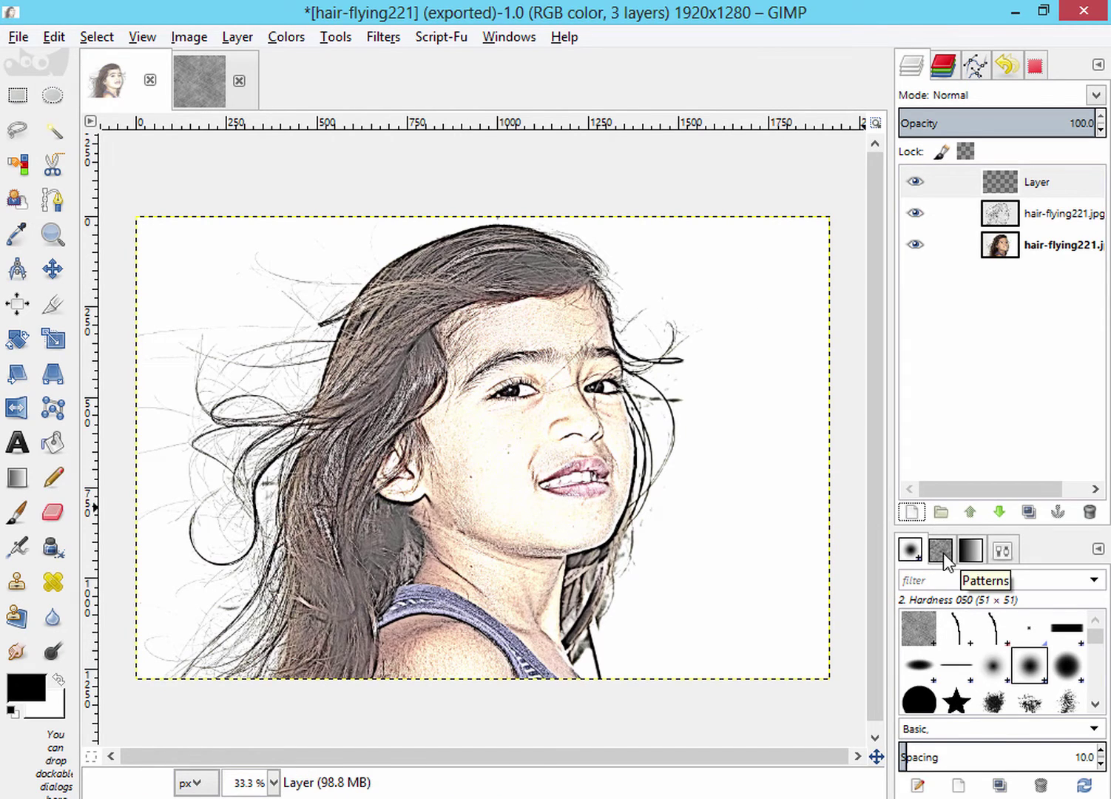
Drag the Paper pattern from the Patterns panel onto the new layer.
{"action": "key", "text": "ctrl+shift+p"}
{"action": "left_click", "coordinate": [913, 550]}
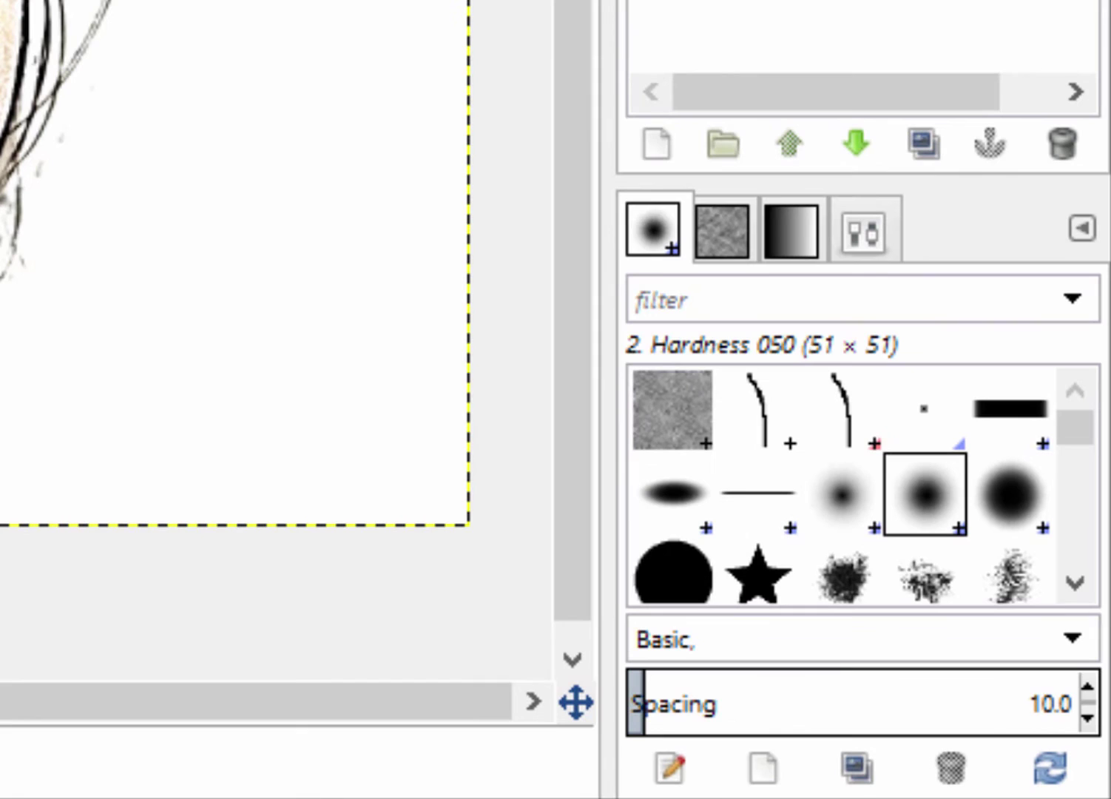
{"action": "key", "text": "ctrl+shift+p"}
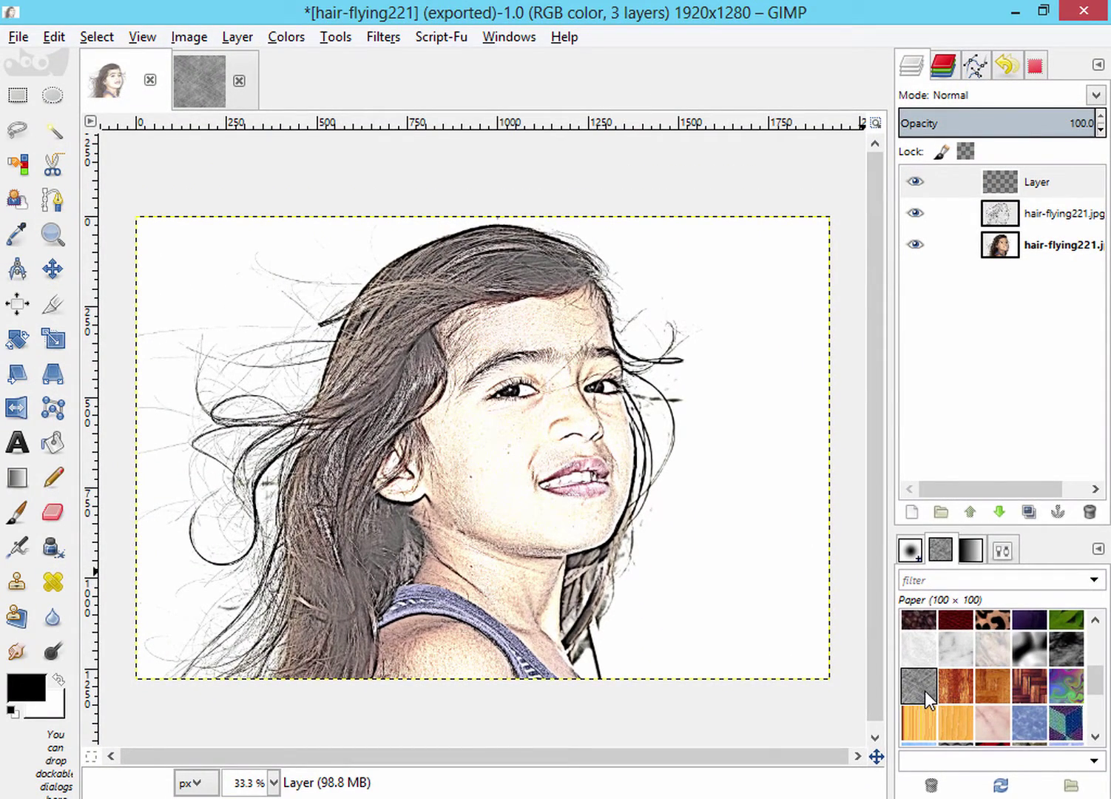
{"action": "mouse_move", "coordinate": [924, 691]}
{"action": "left_mouse_down"}
{"action": "mouse_move", "coordinate": [463, 408]}
{"action": "mouse_move", "coordinate": [668, 723]}
{"action": "left_mouse_up"}
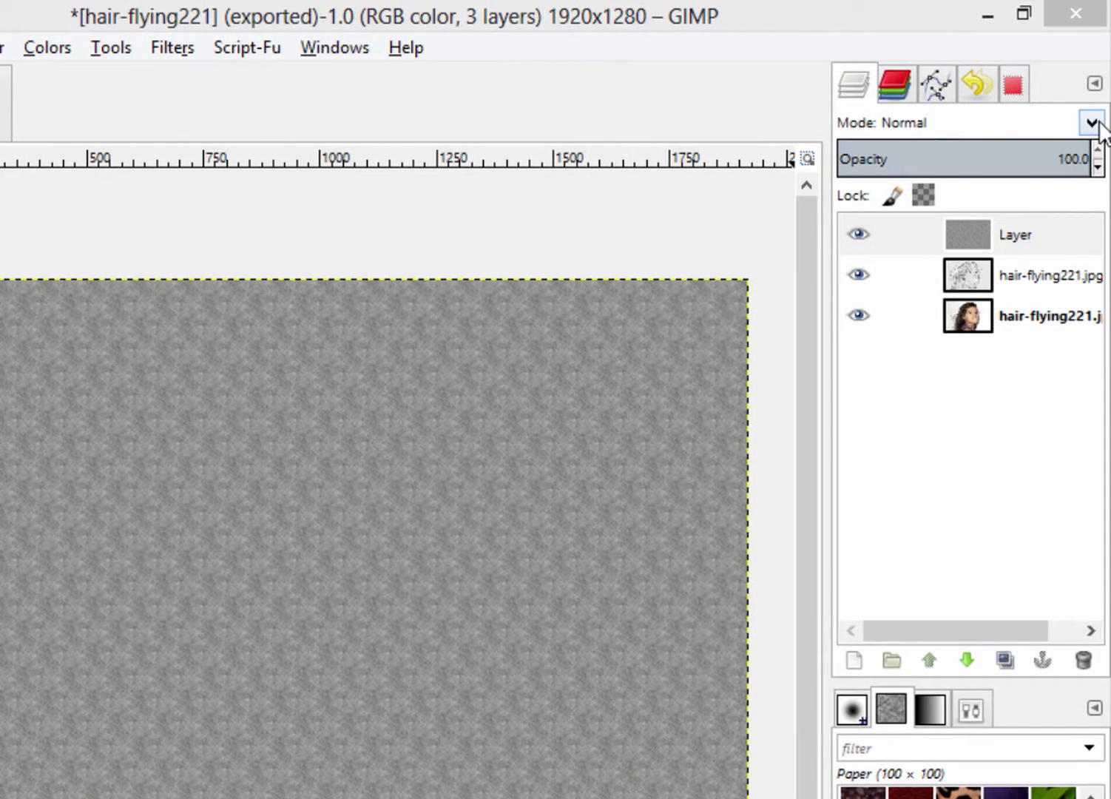
Set the paper-texture layer's blend mode to Overlay and select that layer.
{"action": "left_click", "coordinate": [1093, 123]}
{"action": "left_click", "coordinate": [994, 461]}
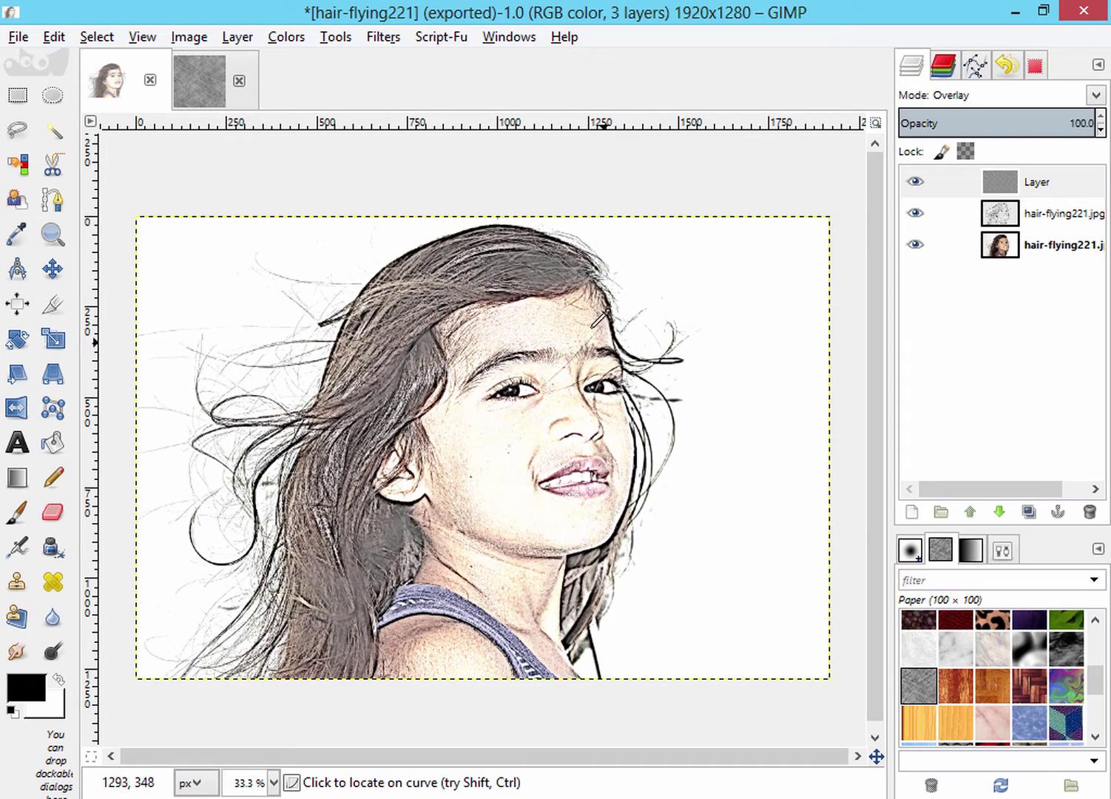
{"action": "left_click", "coordinate": [1039, 195]}
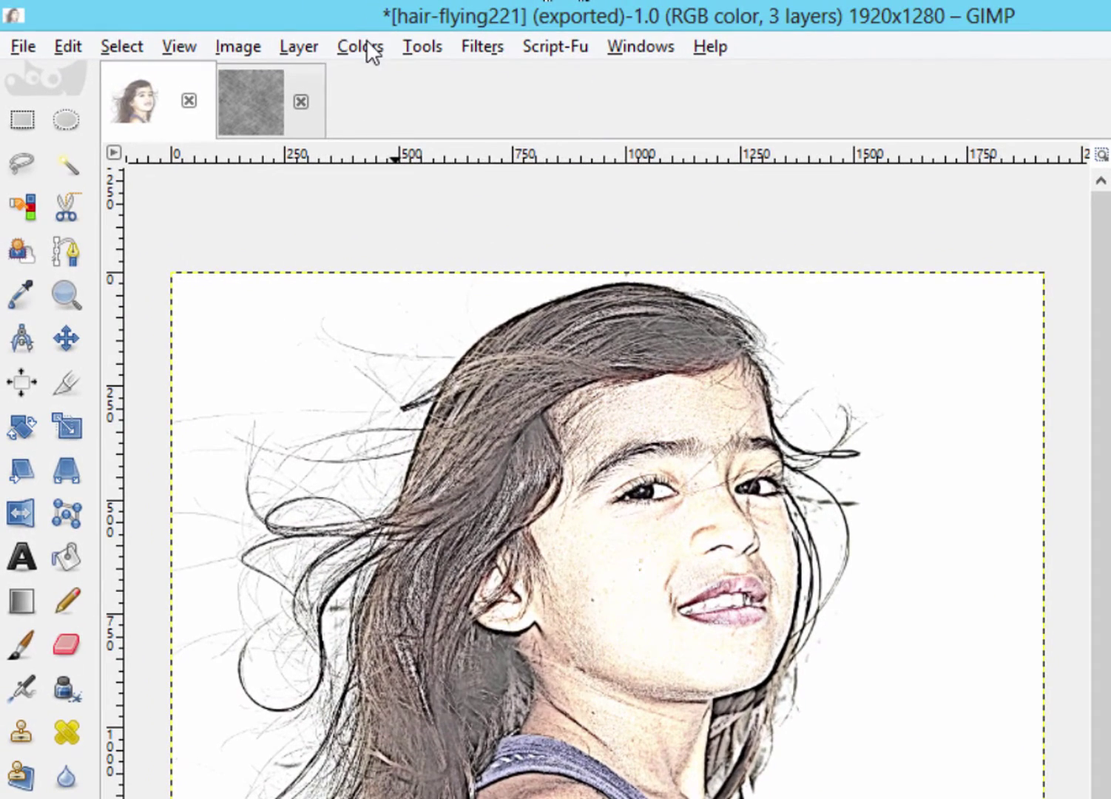
Bend the paper layer's Value curve into a steep S-shape and apply it.
{"action": "left_click", "coordinate": [367, 53]}
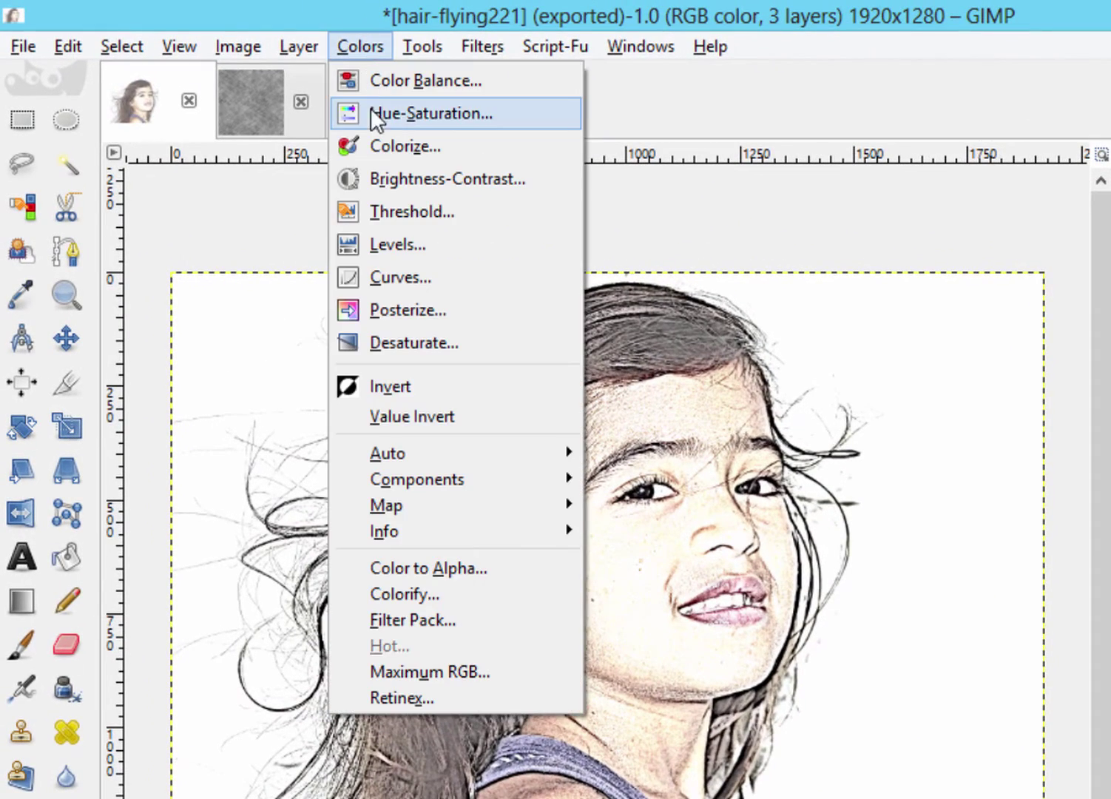
{"action": "left_click", "coordinate": [419, 279]}
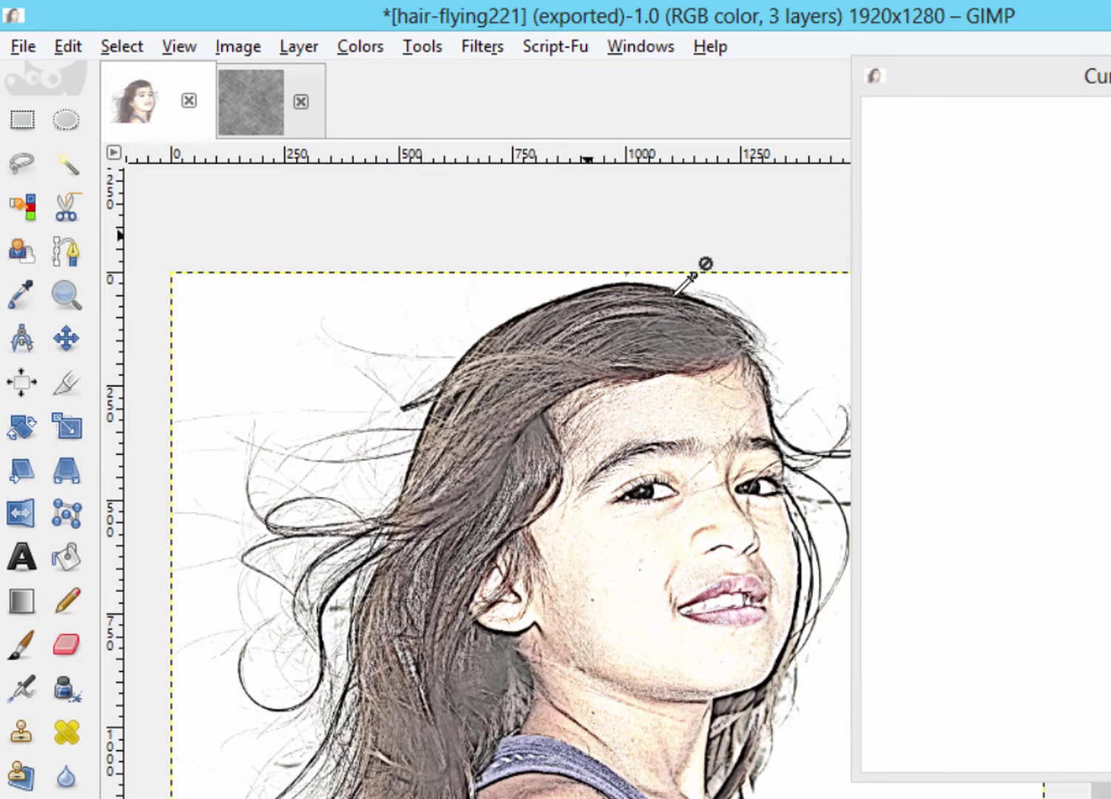
{"action": "left_click_drag", "start_coordinate": [981, 86], "coordinate": [674, 95]}
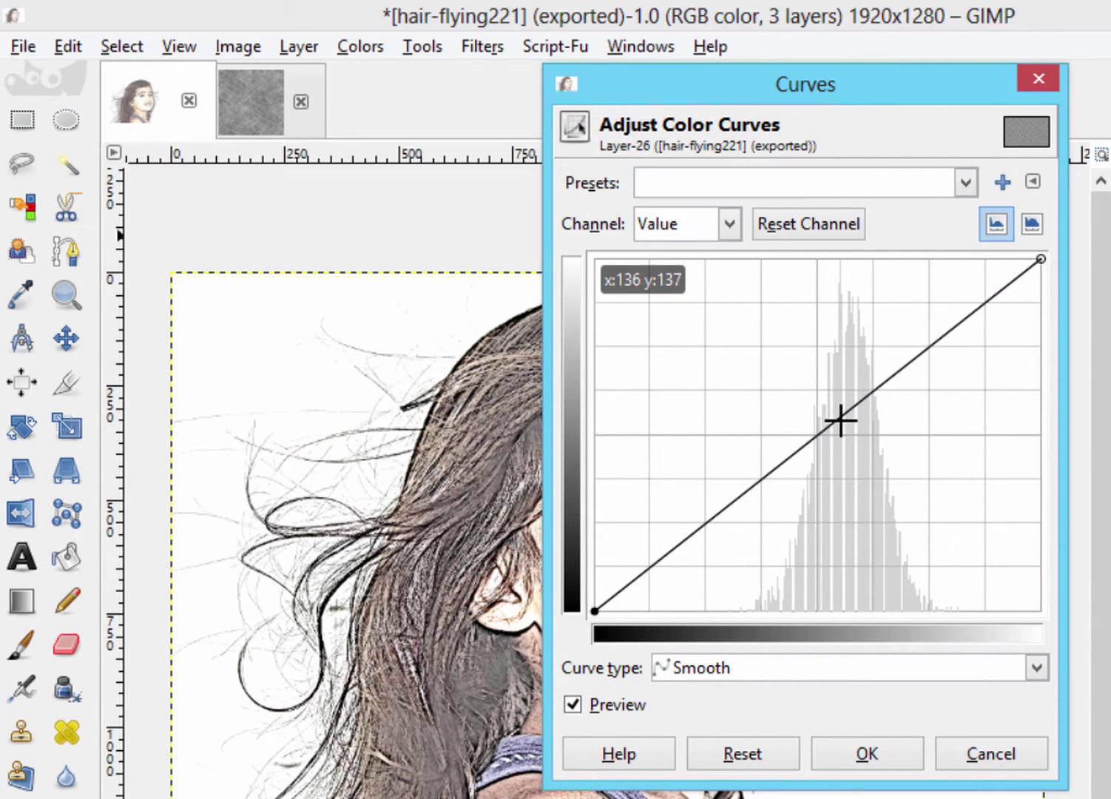
{"action": "left_click_drag", "start_coordinate": [855, 383], "coordinate": [848, 272]}
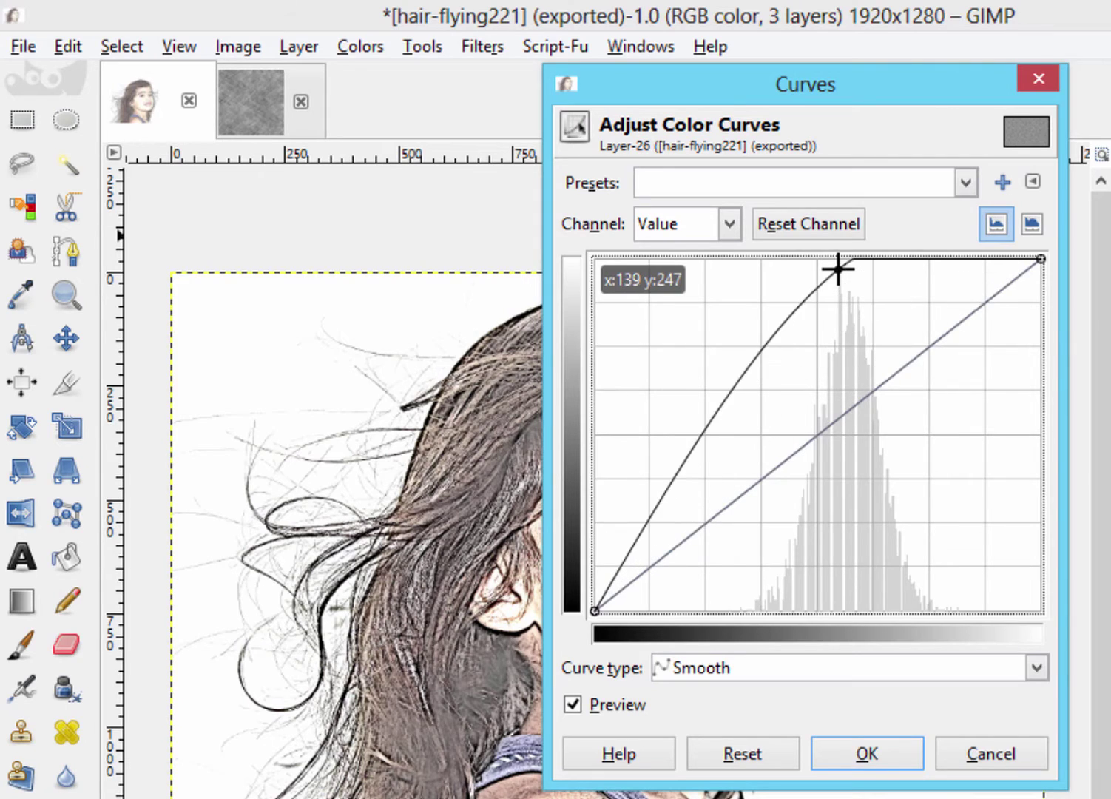
{"action": "left_click", "coordinate": [724, 411]}
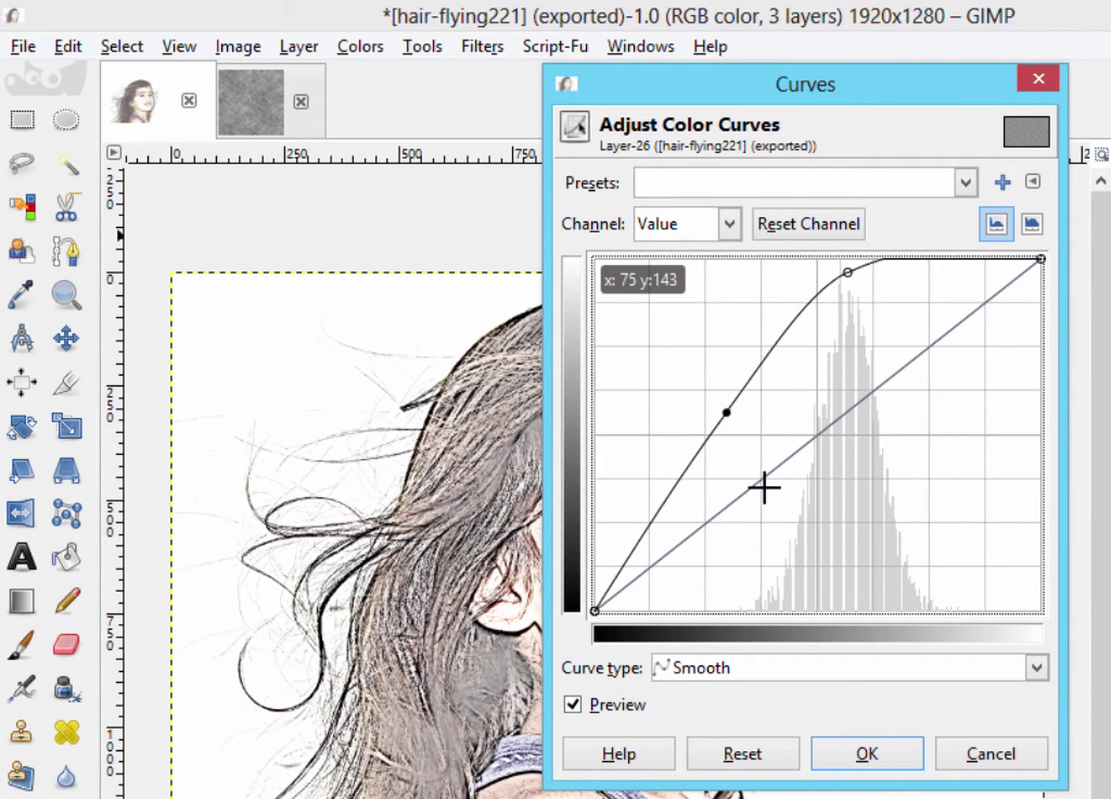
{"action": "mouse_move", "coordinate": [767, 490]}
{"action": "left_mouse_down"}
{"action": "mouse_move", "coordinate": [846, 548]}
{"action": "mouse_move", "coordinate": [826, 540]}
{"action": "left_mouse_up"}
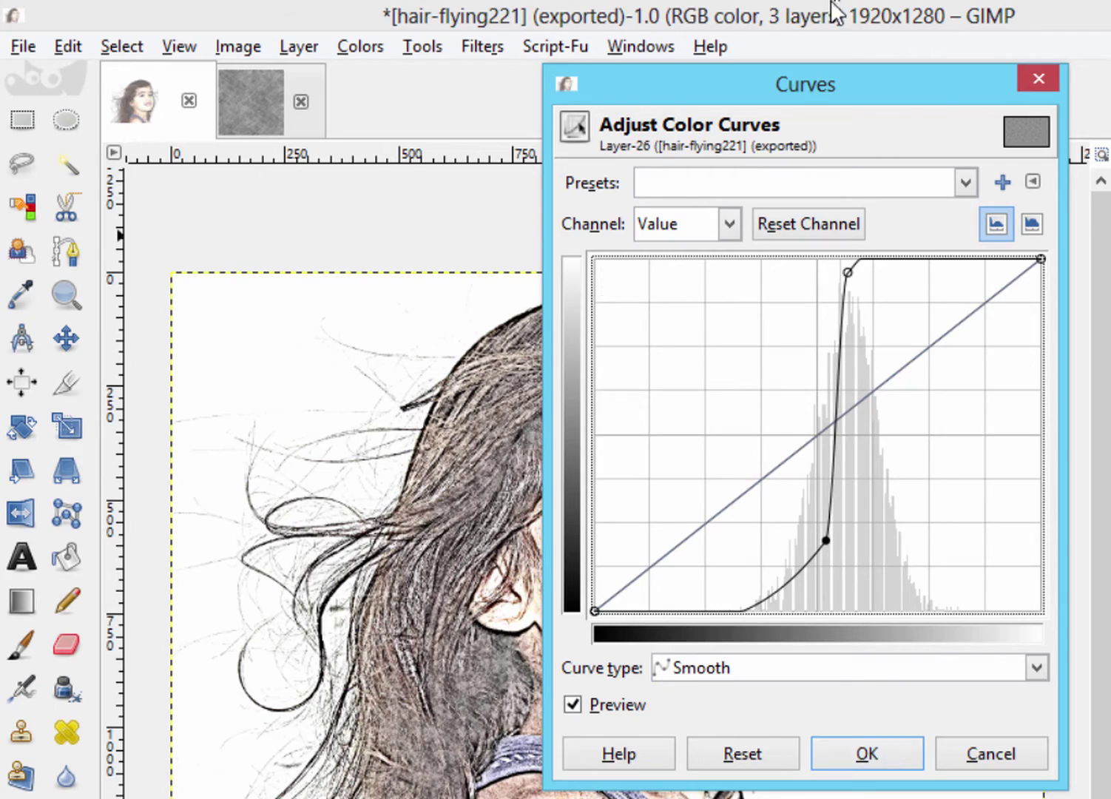
{"action": "mouse_move", "coordinate": [808, 94]}
{"action": "left_mouse_down"}
{"action": "mouse_move", "coordinate": [1044, 57]}
{"action": "mouse_move", "coordinate": [830, 41]}
{"action": "left_mouse_up"}
{"action": "left_click", "coordinate": [864, 575]}
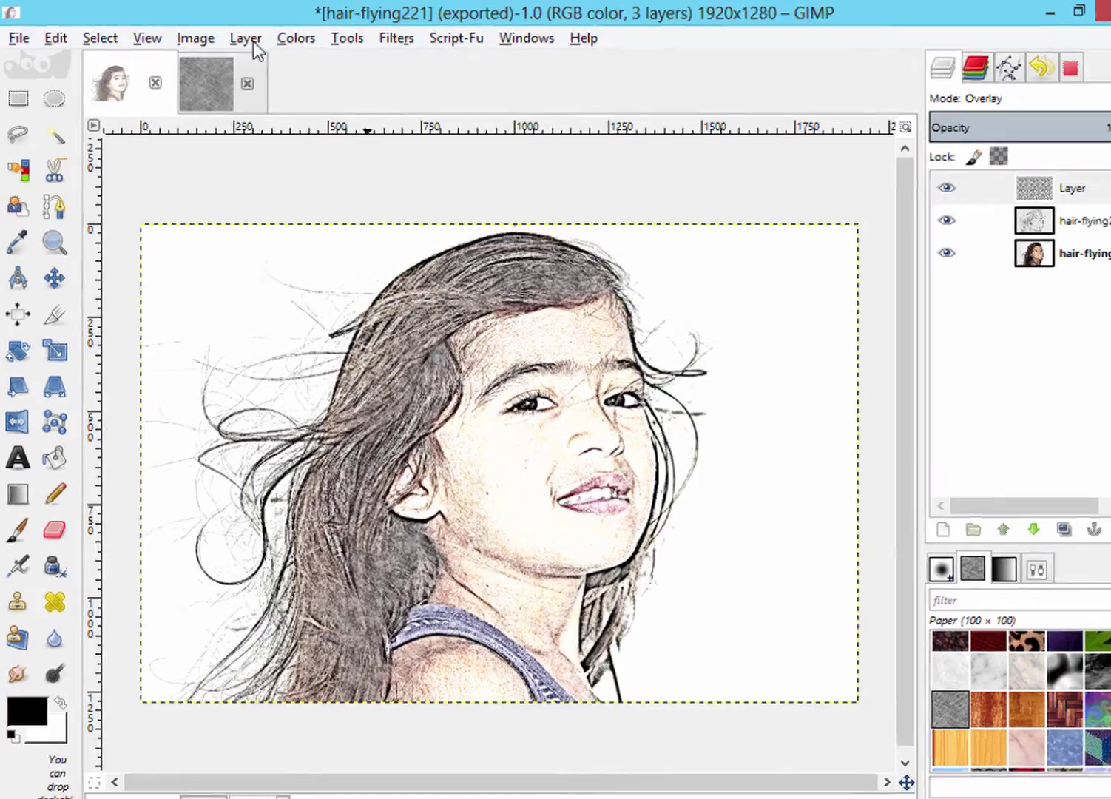
Create a Visible layer merging the whole sketch from the Layer menu.
{"action": "left_click", "coordinate": [238, 37]}
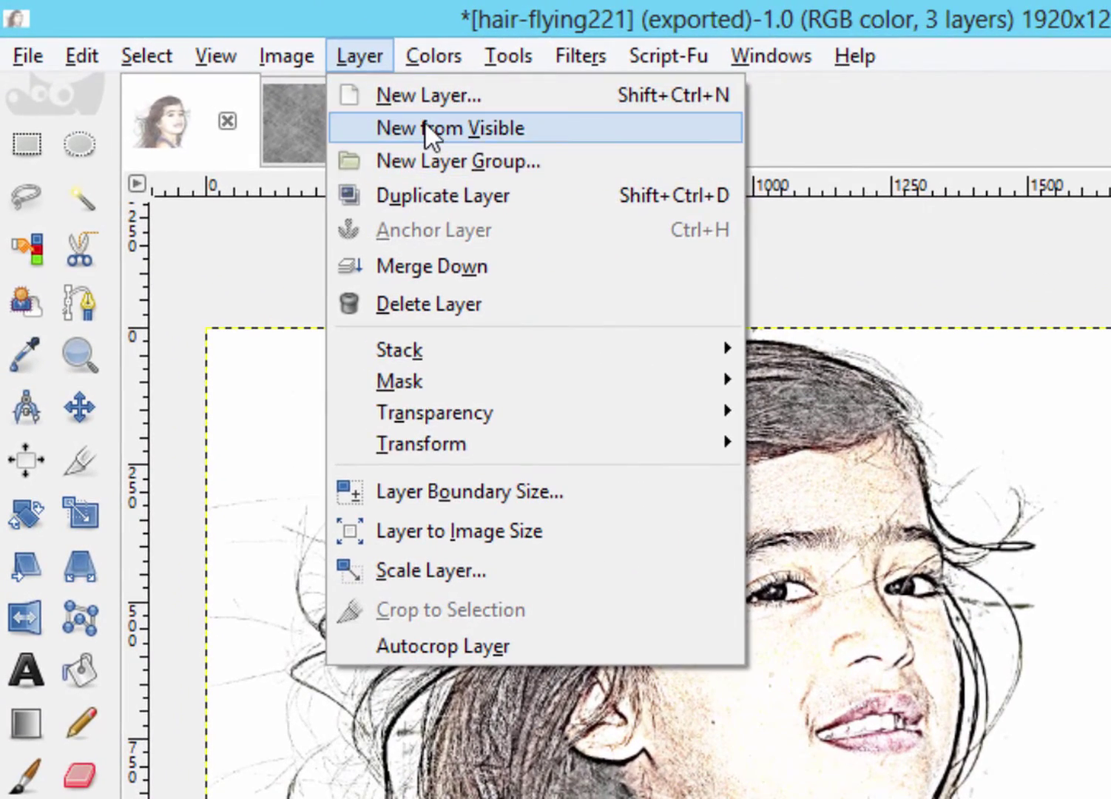
{"action": "left_click", "coordinate": [359, 108]}
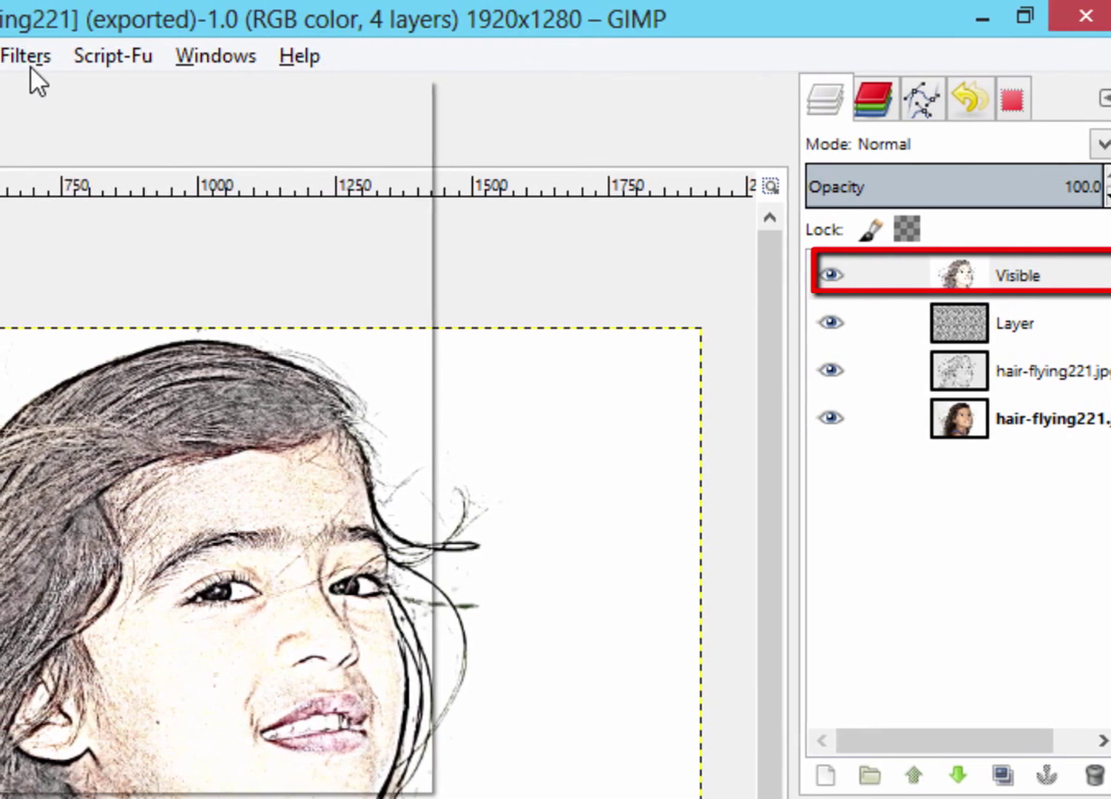
Apply a Gaussian blur with 30 px horizontal and vertical radius to the Visible layer.
{"action": "left_click", "coordinate": [31, 67]}
{"action": "mouse_move", "coordinate": [59, 248]}
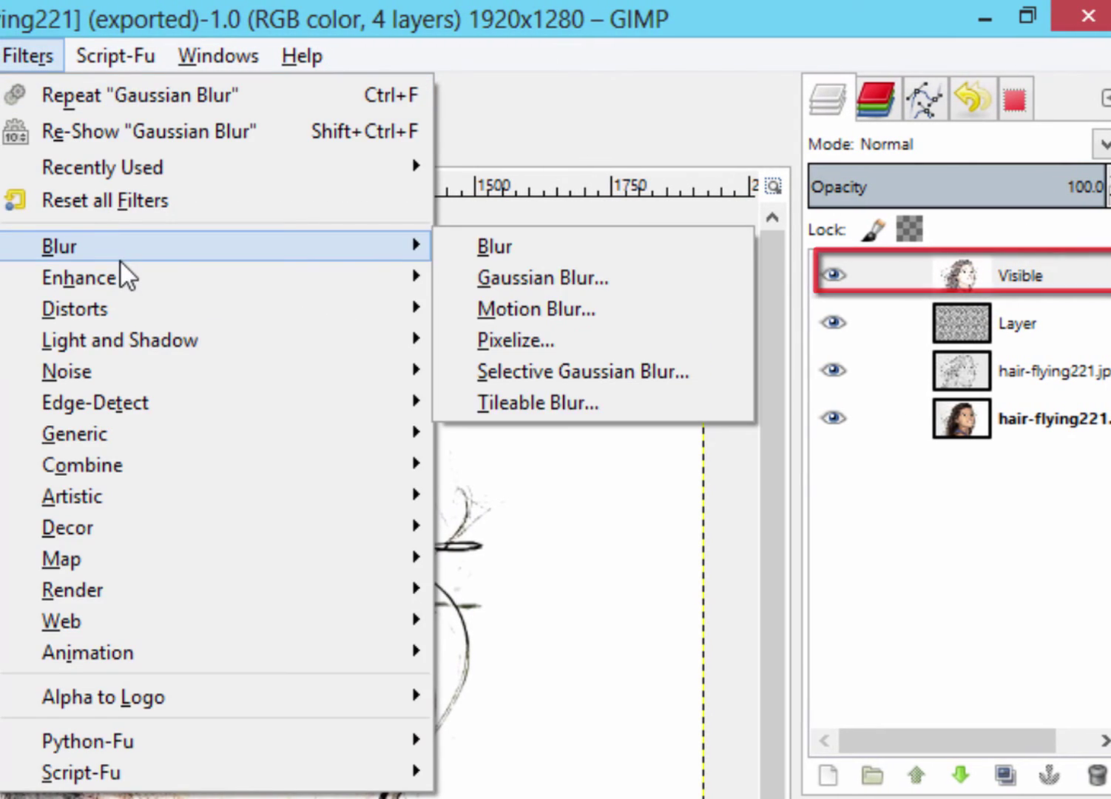
{"action": "left_click", "coordinate": [601, 256]}
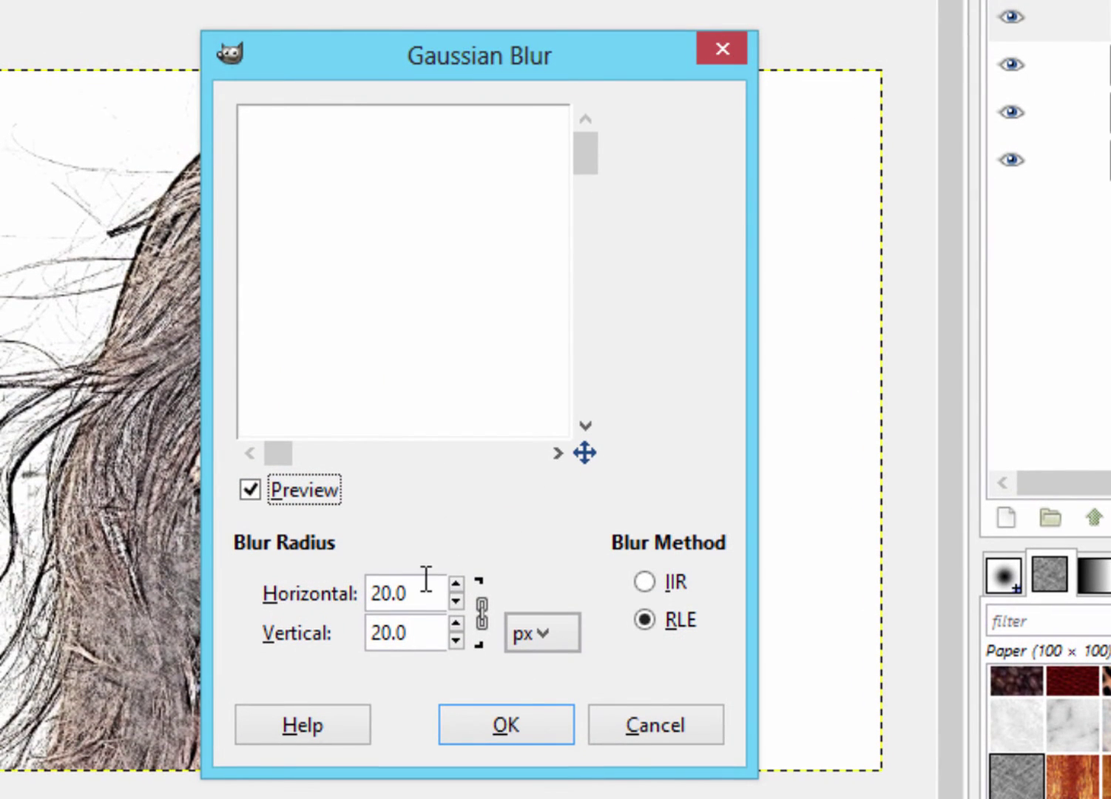
{"action": "left_click_drag", "start_coordinate": [422, 593], "coordinate": [279, 572]}
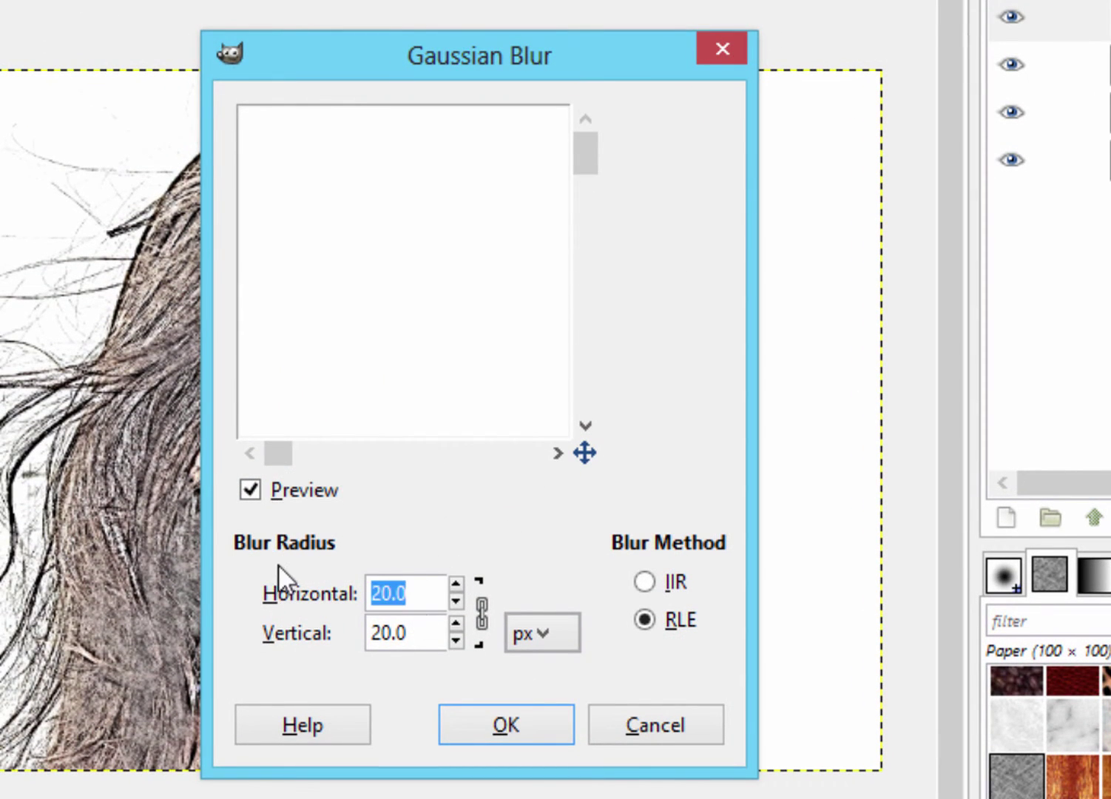
{"action": "type", "text": "3"}
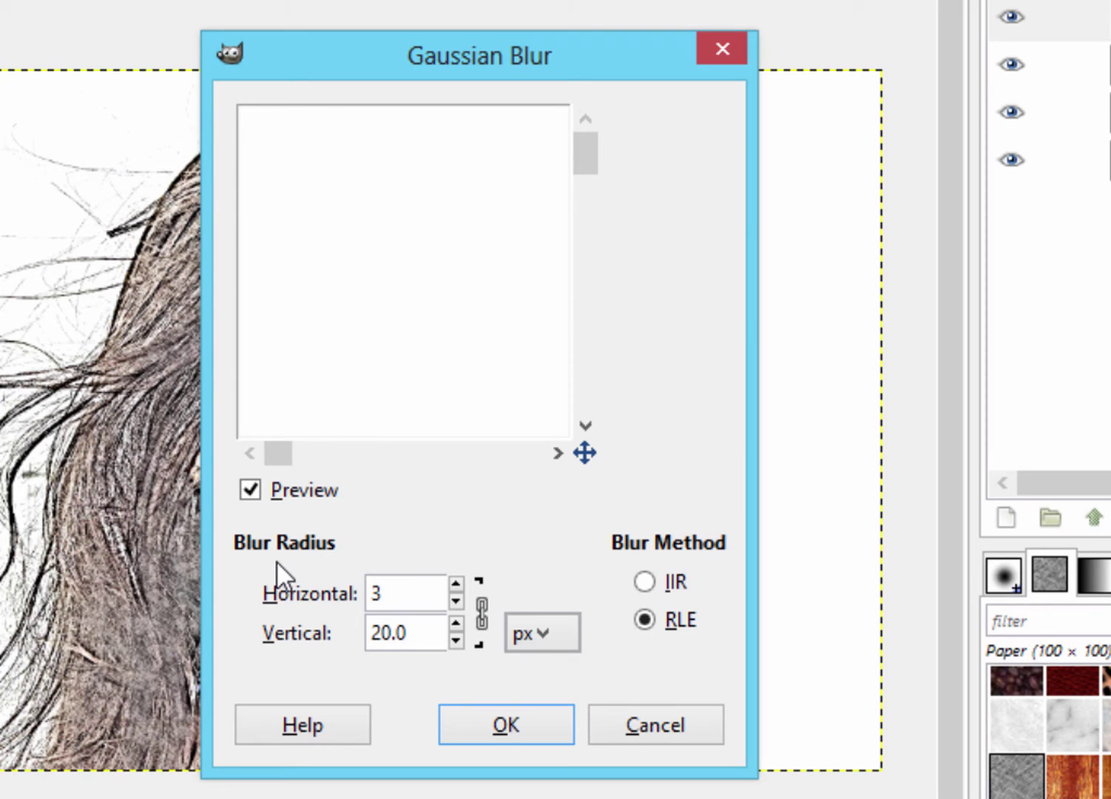
{"action": "type", "text": "0"}
{"action": "left_click", "coordinate": [499, 730]}
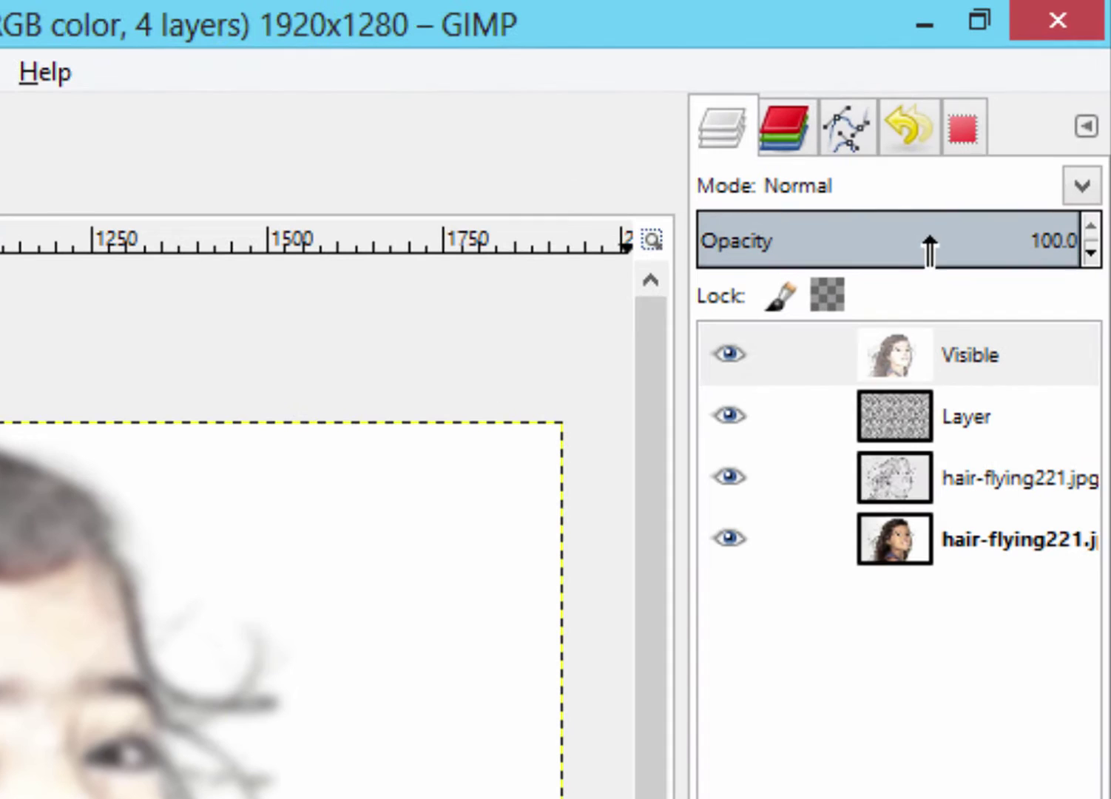
Set the blurred Visible layer's opacity to about 50% in the Layers panel.
{"action": "left_click_drag", "start_coordinate": [1019, 126], "coordinate": [1005, 125]}
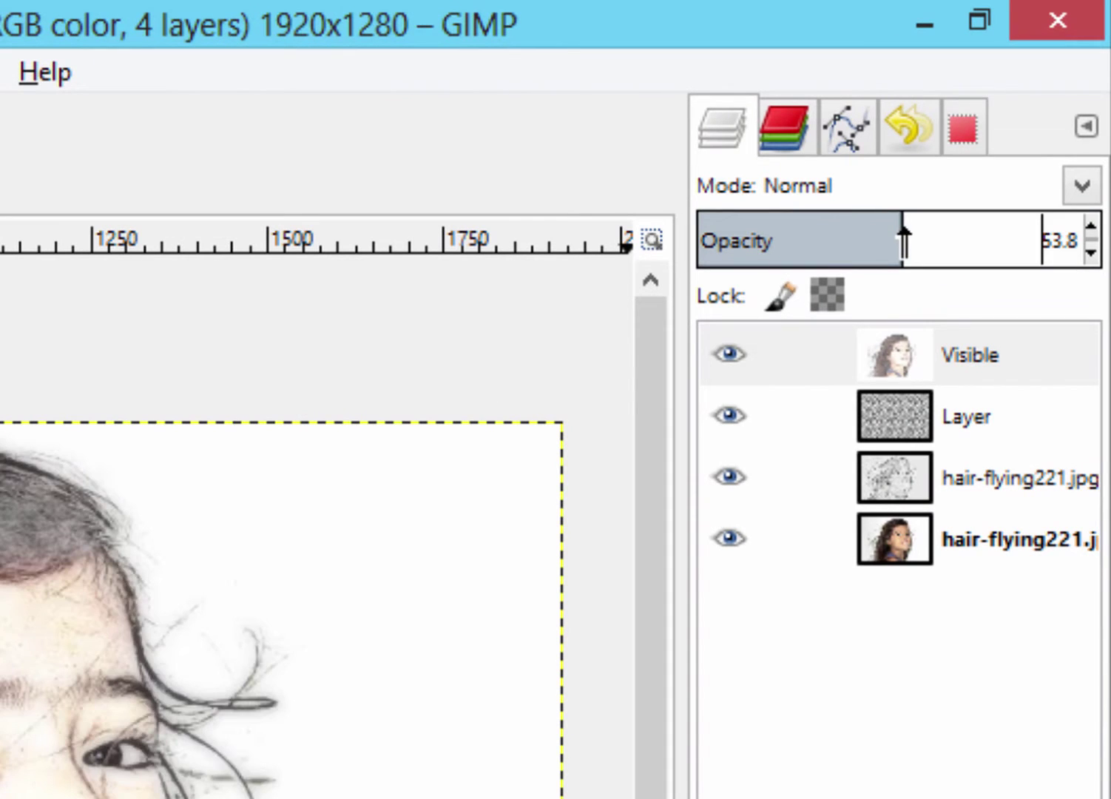
{"action": "left_click_drag", "start_coordinate": [903, 241], "coordinate": [888, 241]}
{"action": "left_click", "coordinate": [1075, 244]}
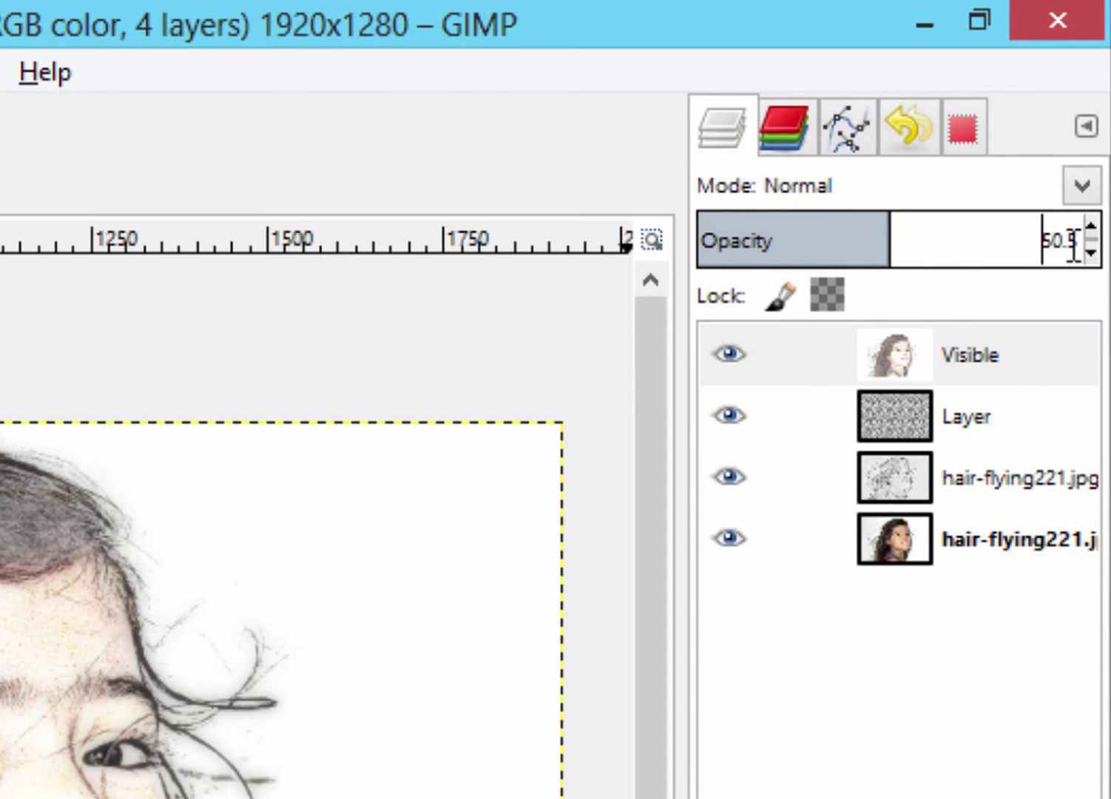